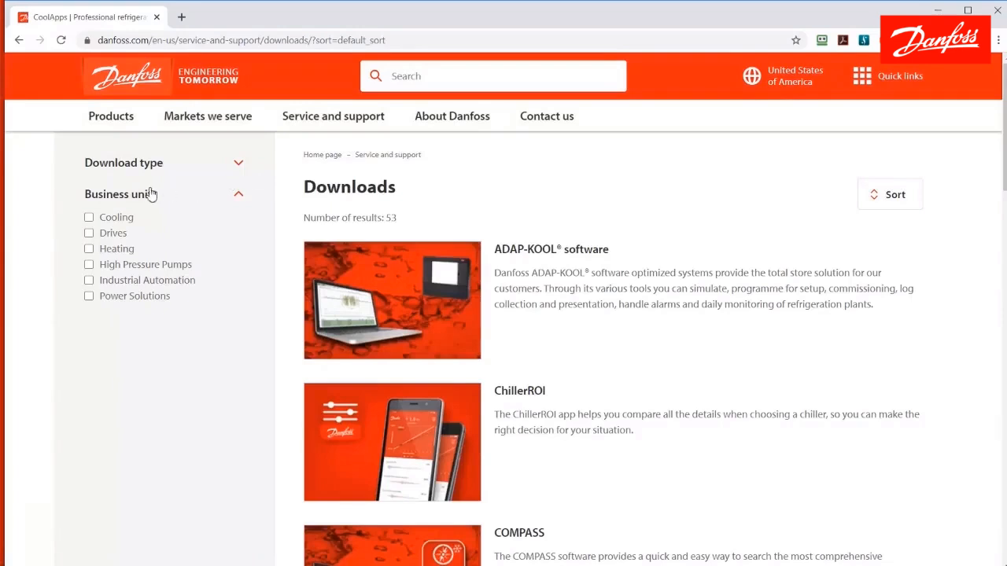
Filter the Danfoss downloads by the Drives business unit and open MyDrive Suite.
{"action": "left_click", "coordinate": [89, 234]}
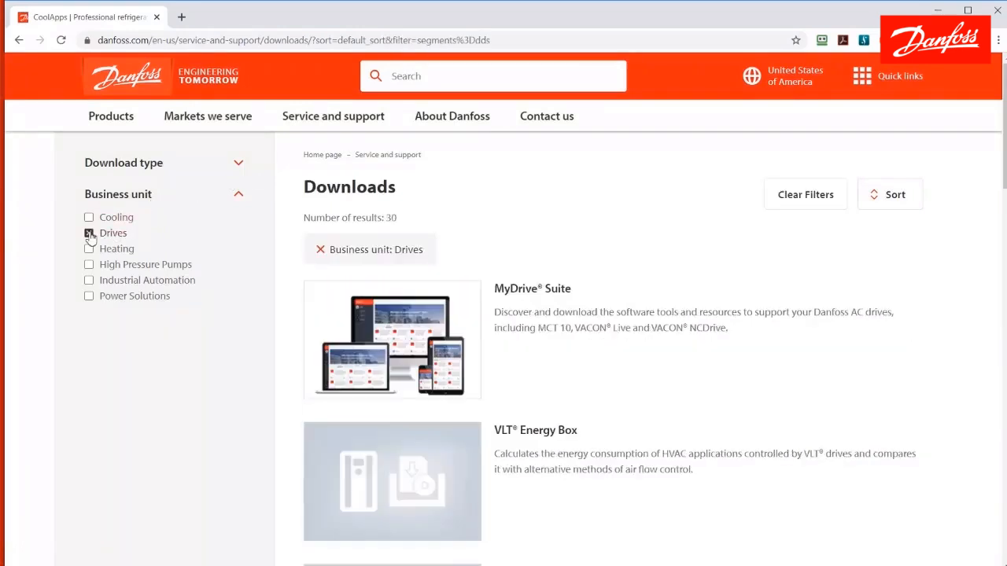
{"action": "left_click", "coordinate": [550, 289]}
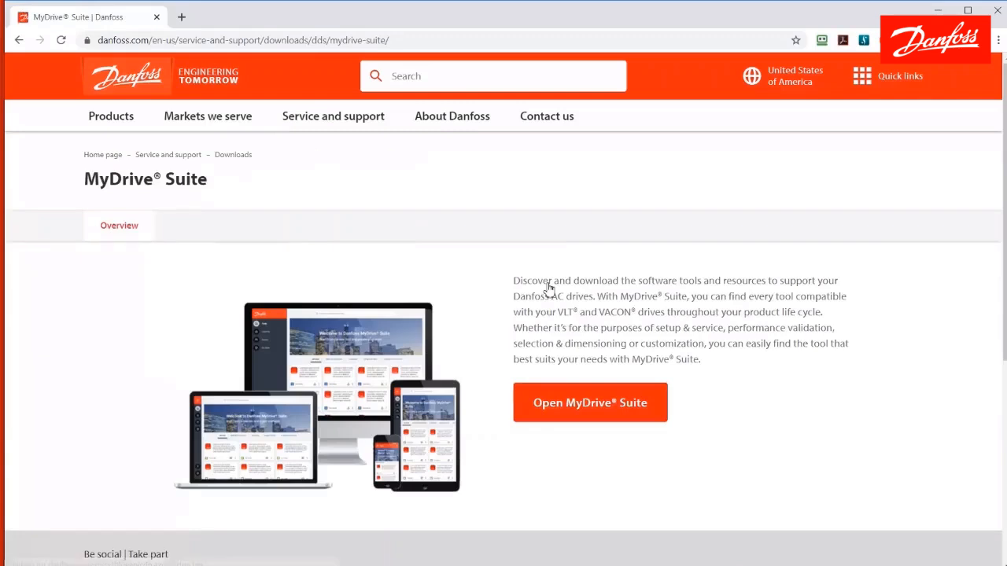
{"action": "left_click", "coordinate": [584, 411]}
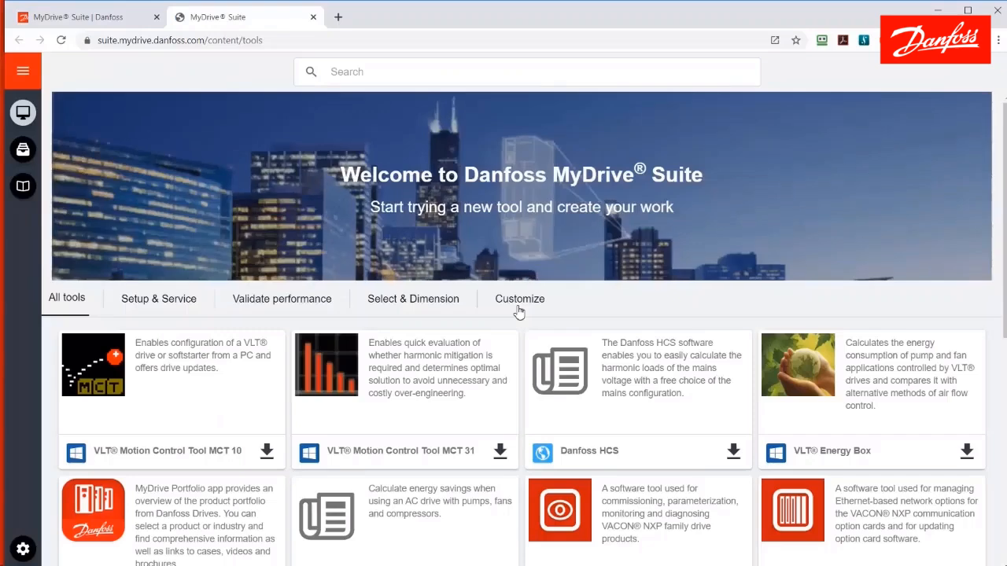
Review the VLT Motion Control Tool MCT 10 overview, including the line with the CD keycode, and close the browser.
{"action": "left_click", "coordinate": [189, 358]}
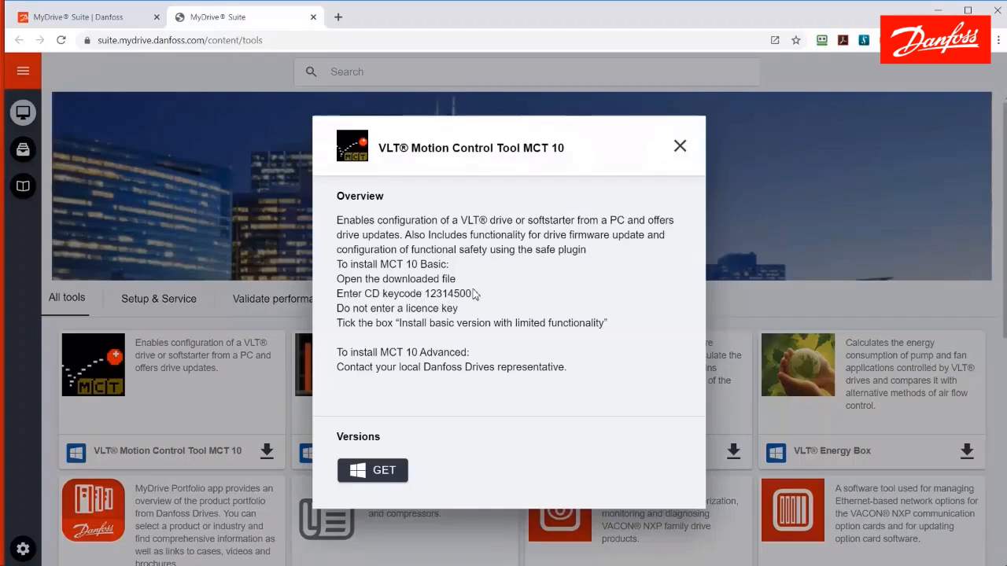
{"action": "left_click_drag", "start_coordinate": [467, 295], "coordinate": [416, 294]}
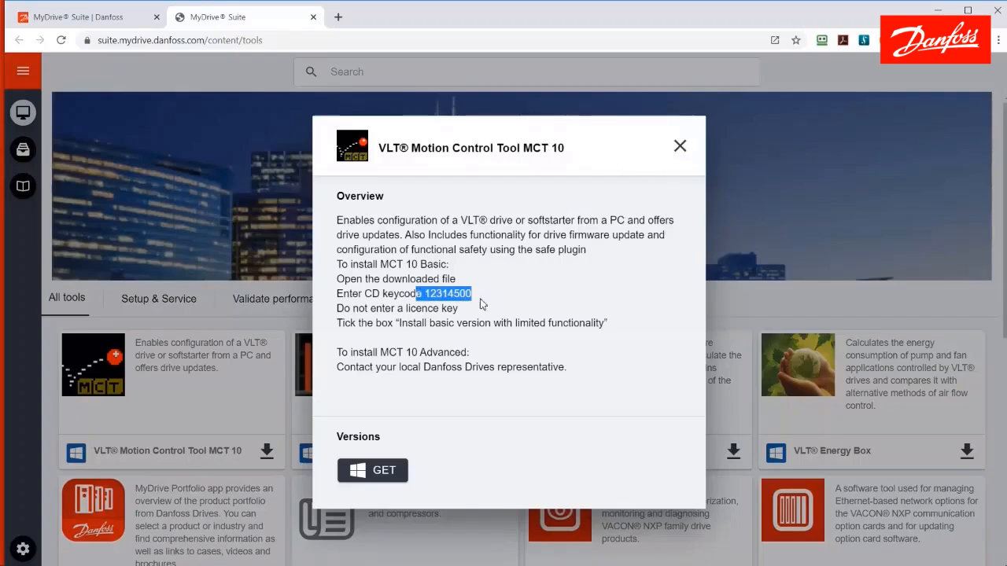
{"action": "left_click", "coordinate": [506, 359]}
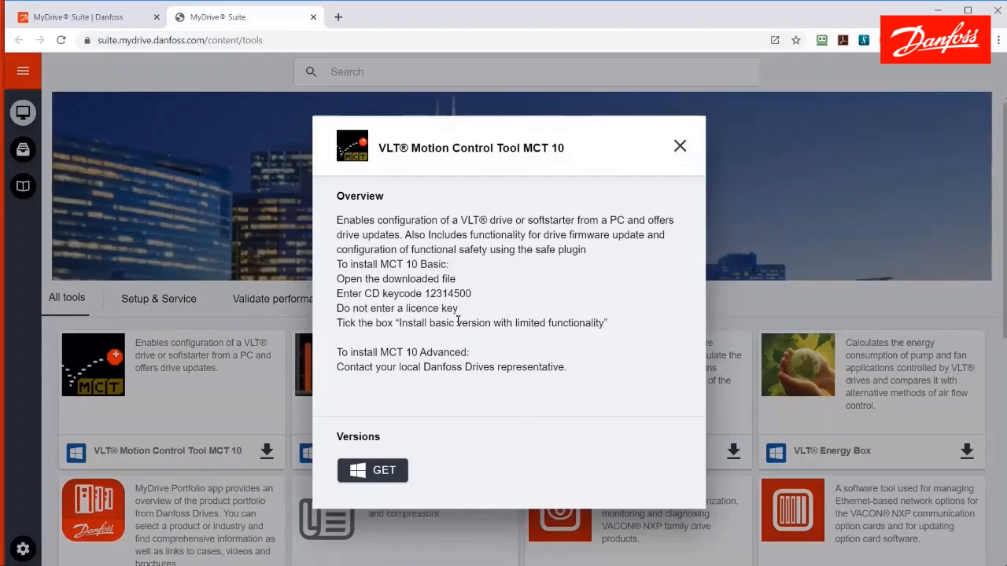
{"action": "left_click", "coordinate": [681, 146]}
{"action": "left_click", "coordinate": [996, 9]}
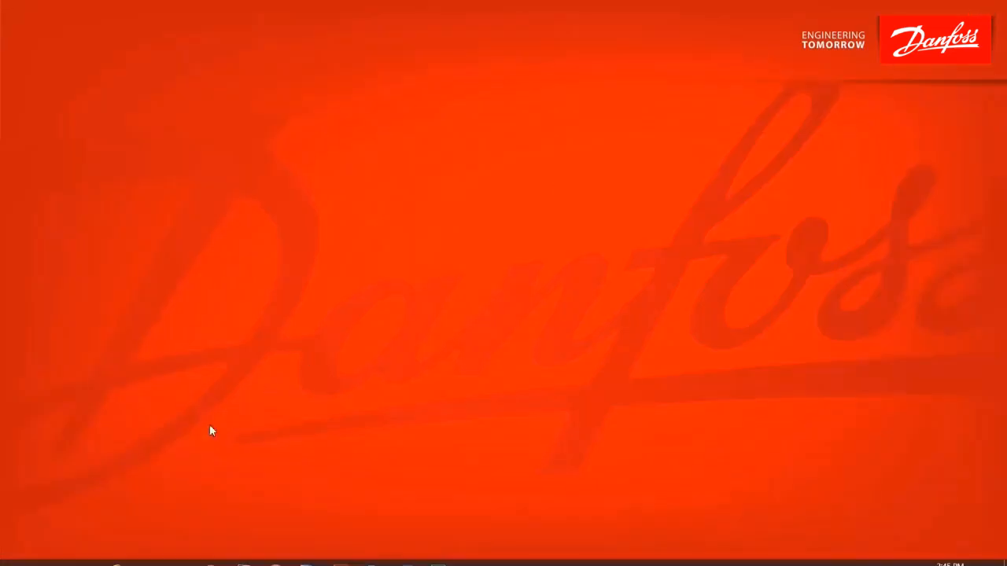
Launch MCT 10 Set-up Software from the Danfoss Drives program folder.
{"action": "key", "text": "super"}
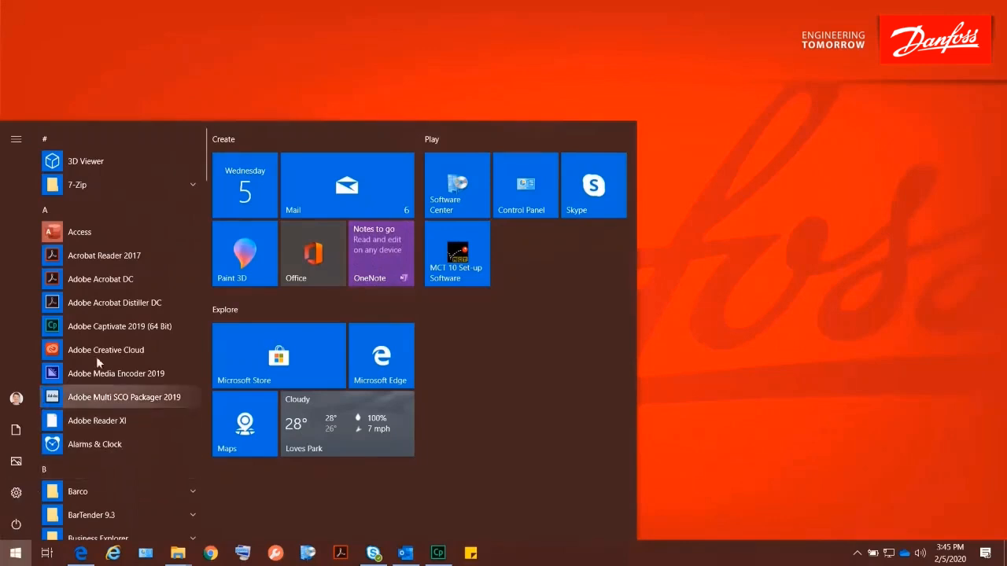
{"action": "scroll", "coordinate": [208, 189], "scroll_direction": "down", "scroll_amount": 4}
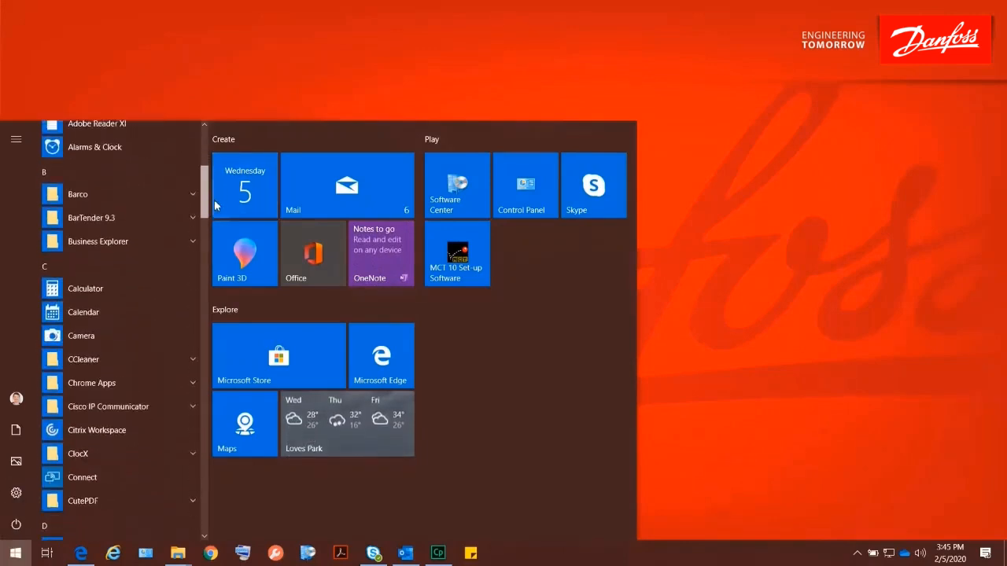
{"action": "scroll", "coordinate": [209, 213], "scroll_direction": "down", "scroll_amount": 4}
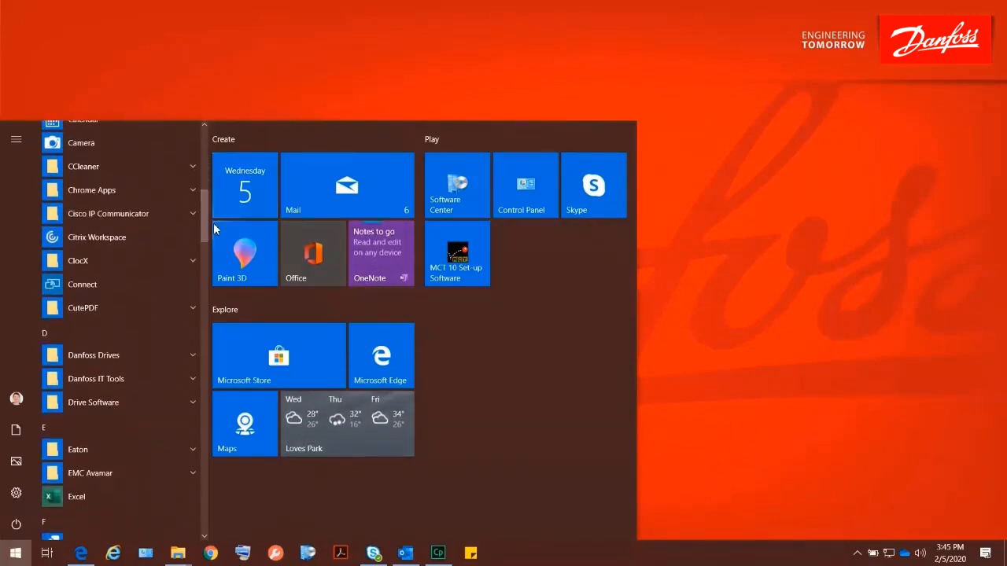
{"action": "left_click", "coordinate": [177, 358]}
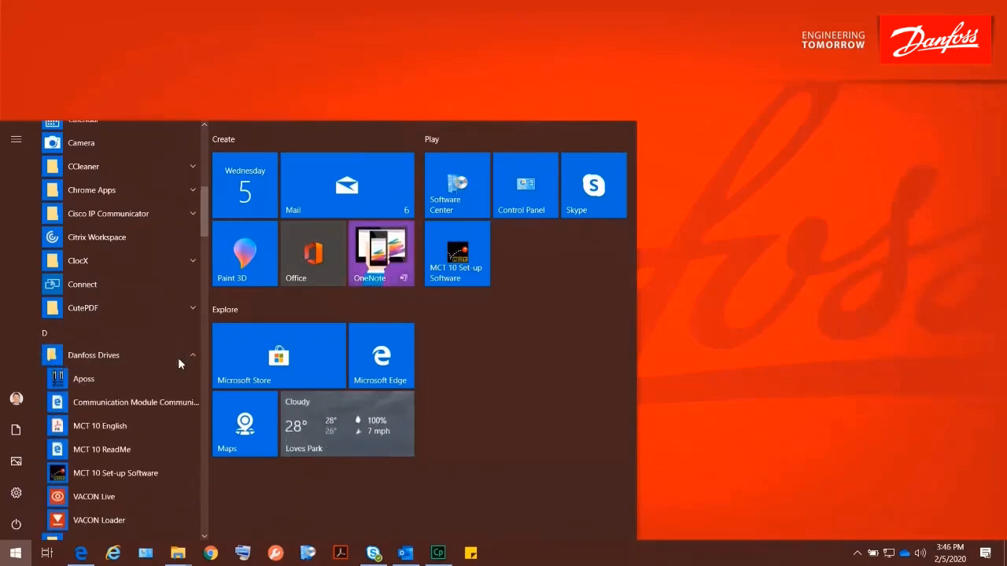
{"action": "left_click", "coordinate": [168, 472]}
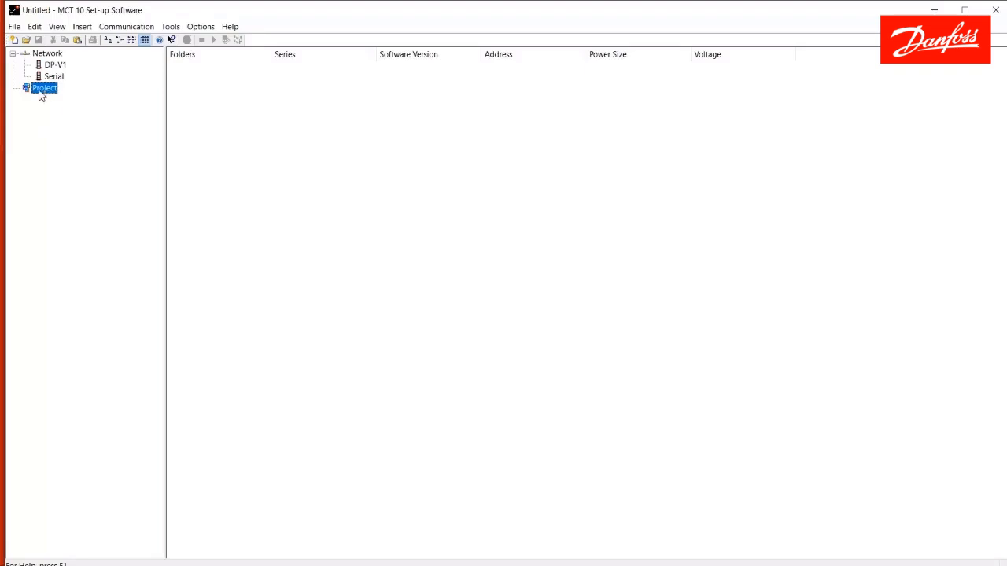
Expand the USB 1 network connection and display the information of the connected FC-202 drive.
{"action": "left_click", "coordinate": [491, 285]}
{"action": "left_click", "coordinate": [25, 88]}
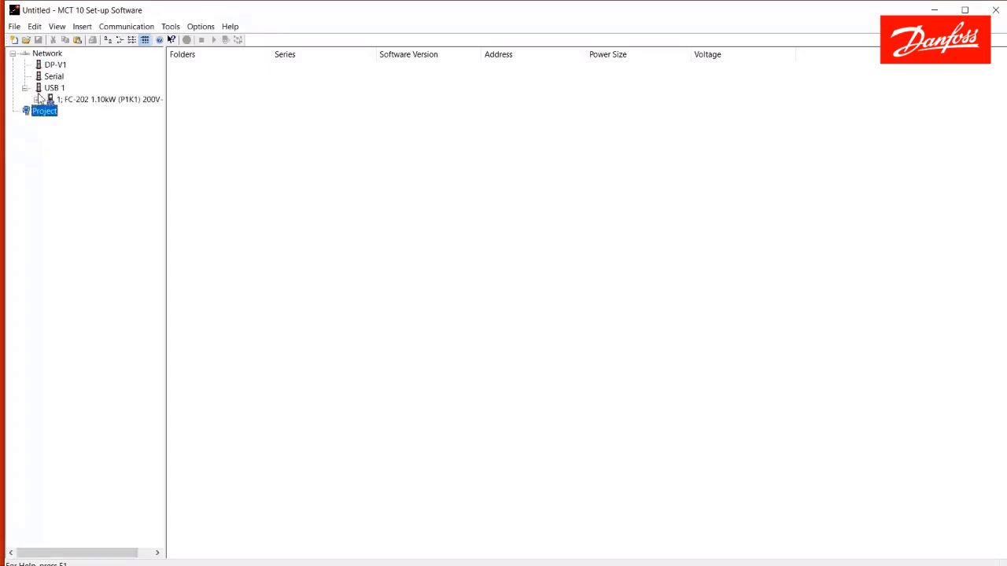
{"action": "left_click", "coordinate": [87, 100]}
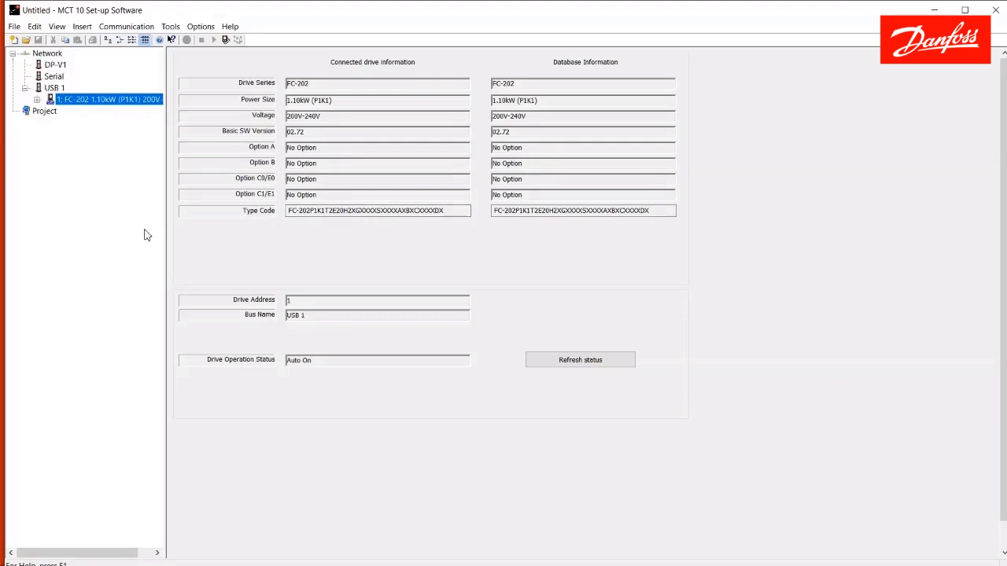
Expand the FC-202 drive and browse the complete list of its parameters.
{"action": "left_click", "coordinate": [37, 100]}
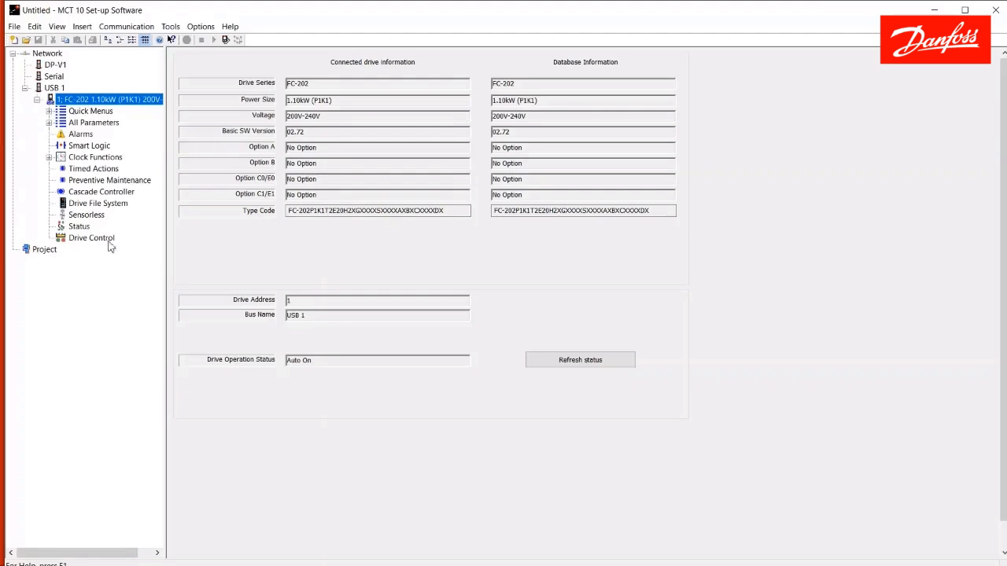
{"action": "left_click", "coordinate": [75, 122]}
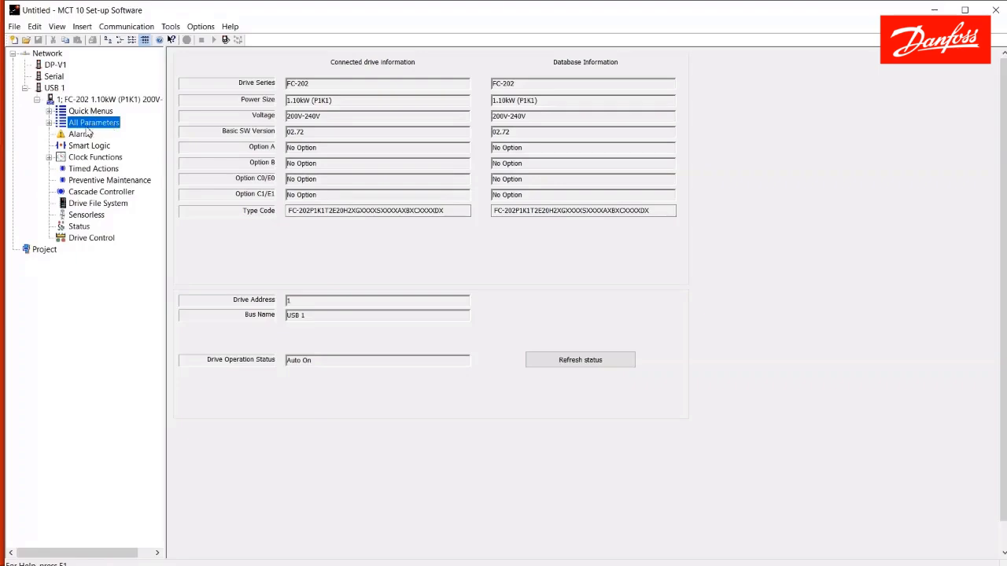
{"action": "left_click", "coordinate": [92, 122]}
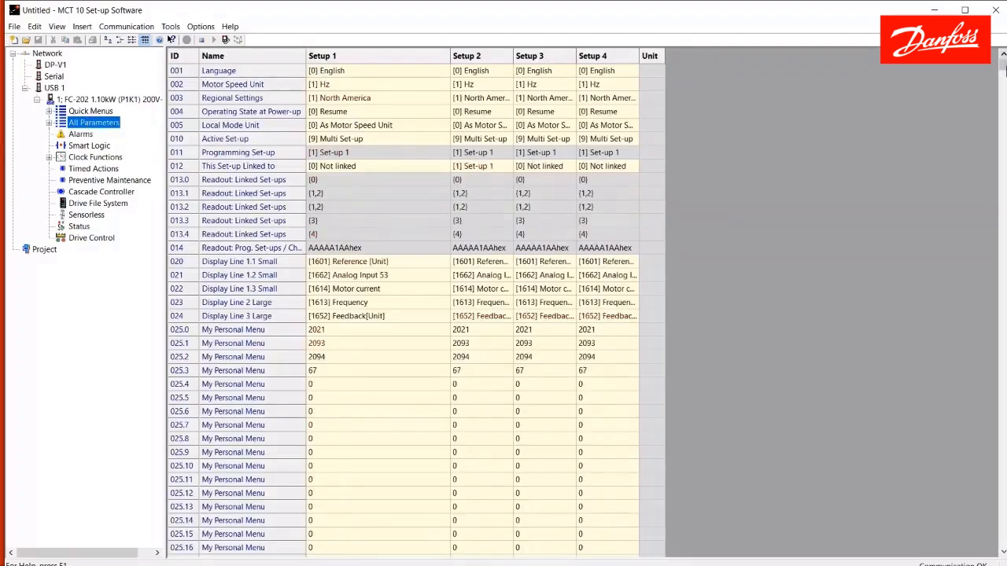
{"action": "left_click_drag", "start_coordinate": [1002, 70], "coordinate": [991, 490]}
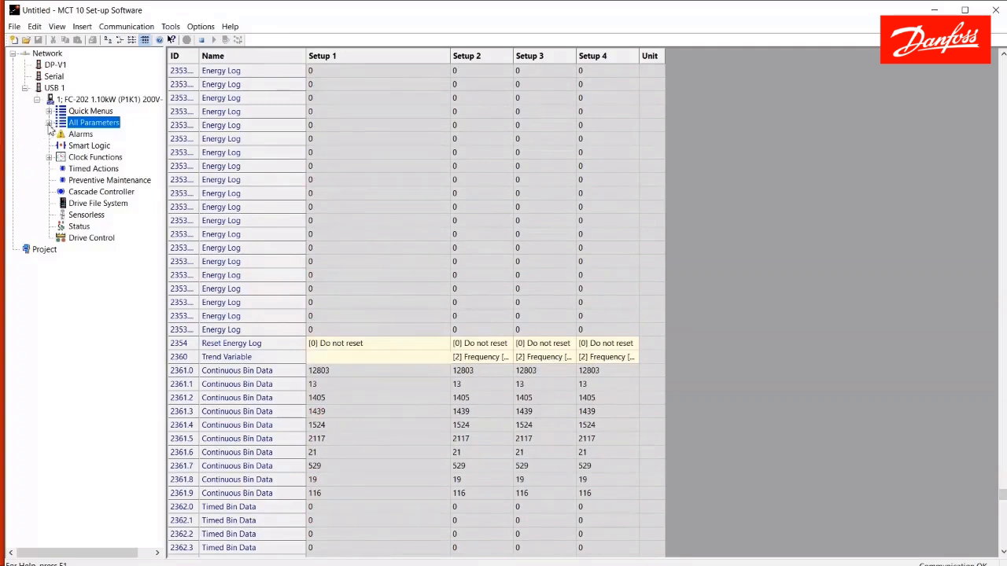
Expand the parameter groups under All Parameters and look through the 1-** Load and Motor parameters.
{"action": "left_click", "coordinate": [49, 123]}
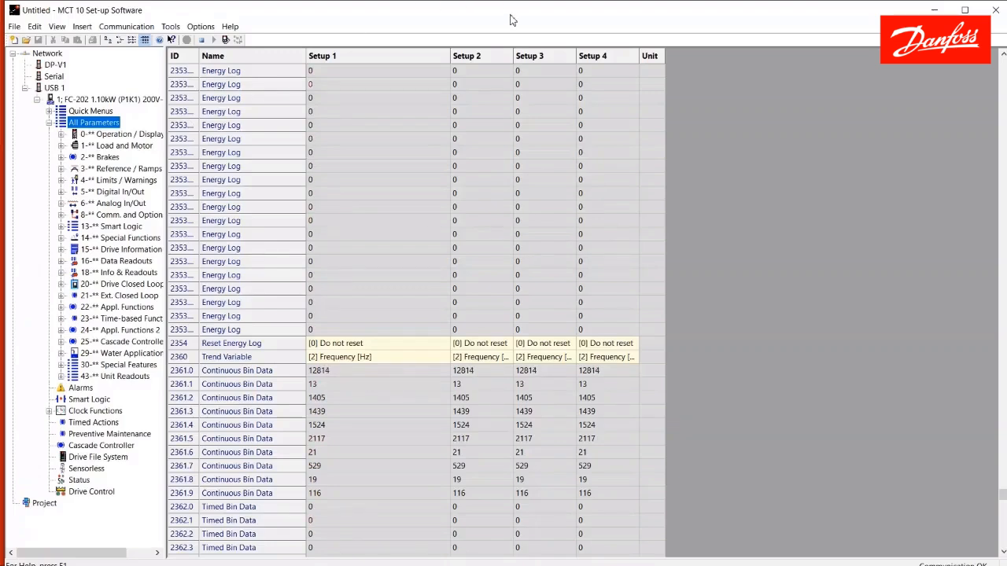
{"action": "left_click", "coordinate": [122, 151]}
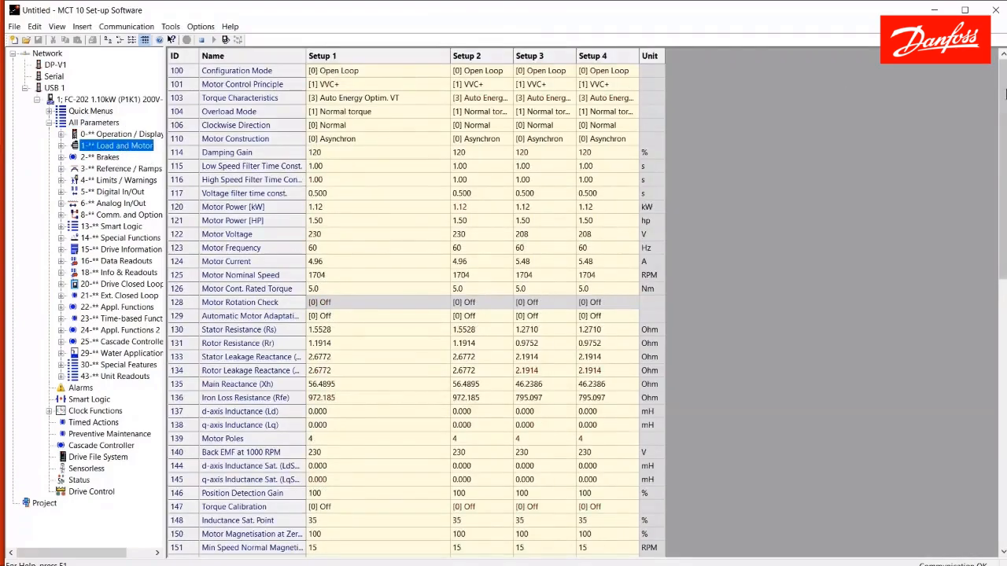
{"action": "left_click_drag", "start_coordinate": [1002, 85], "coordinate": [949, 92]}
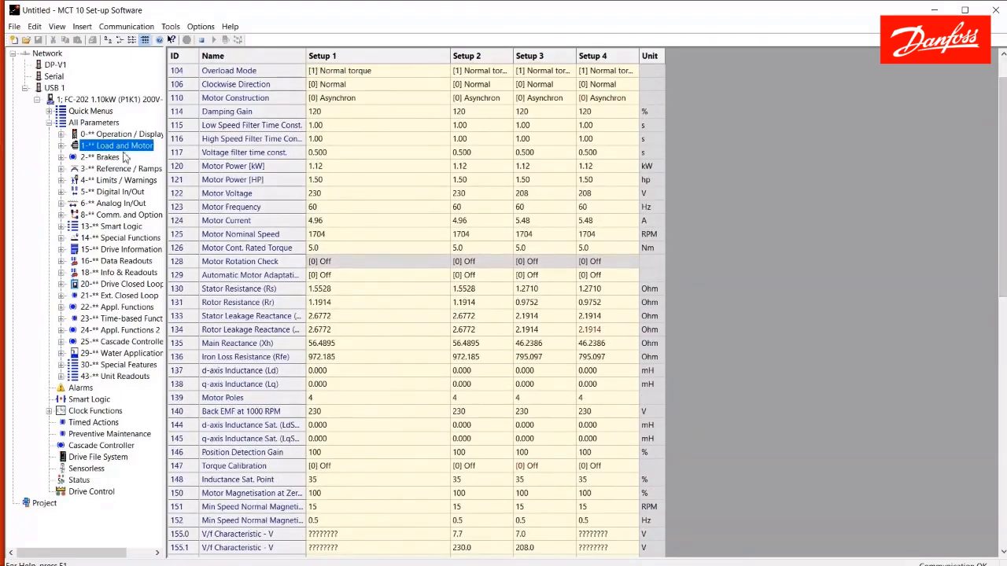
Widen the network tree, open the 1-2* Motor Data subgroup and set parameter 122 Motor Voltage in Setup 1 to 220 V.
{"action": "left_click", "coordinate": [61, 146]}
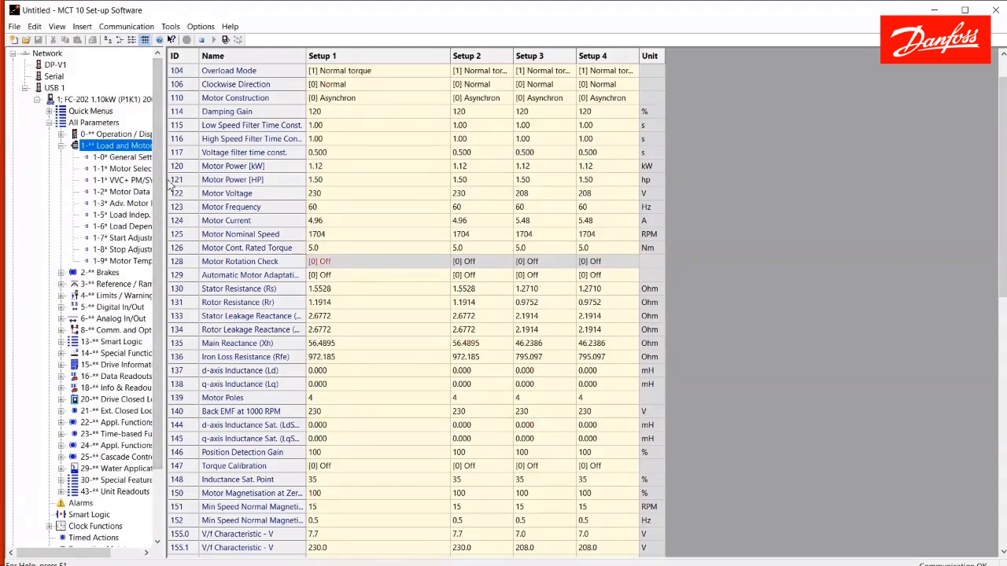
{"action": "left_click_drag", "start_coordinate": [166, 183], "coordinate": [255, 191]}
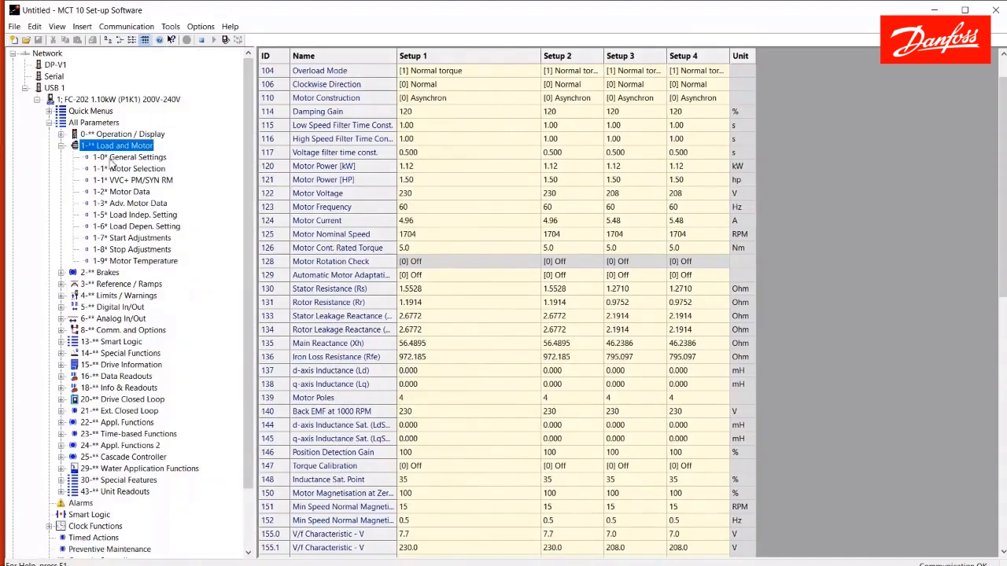
{"action": "left_click", "coordinate": [132, 192]}
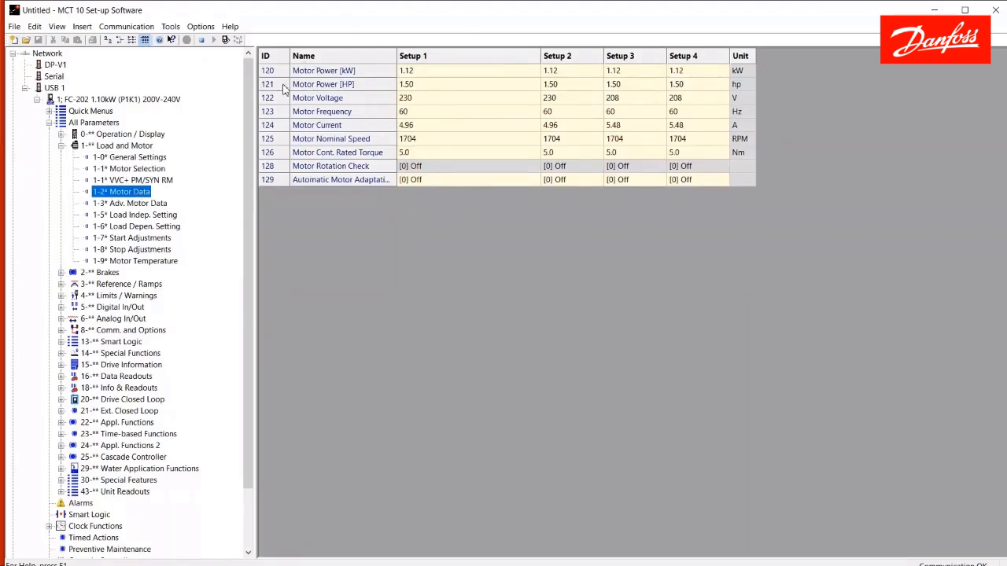
{"action": "double_click", "coordinate": [425, 97]}
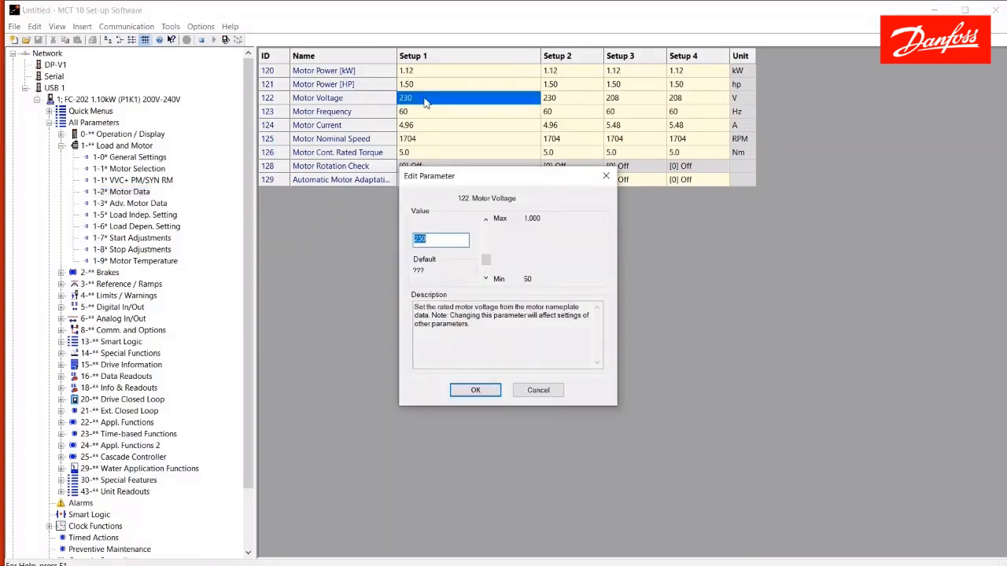
{"action": "type", "text": "22"}
{"action": "key", "text": "Return"}
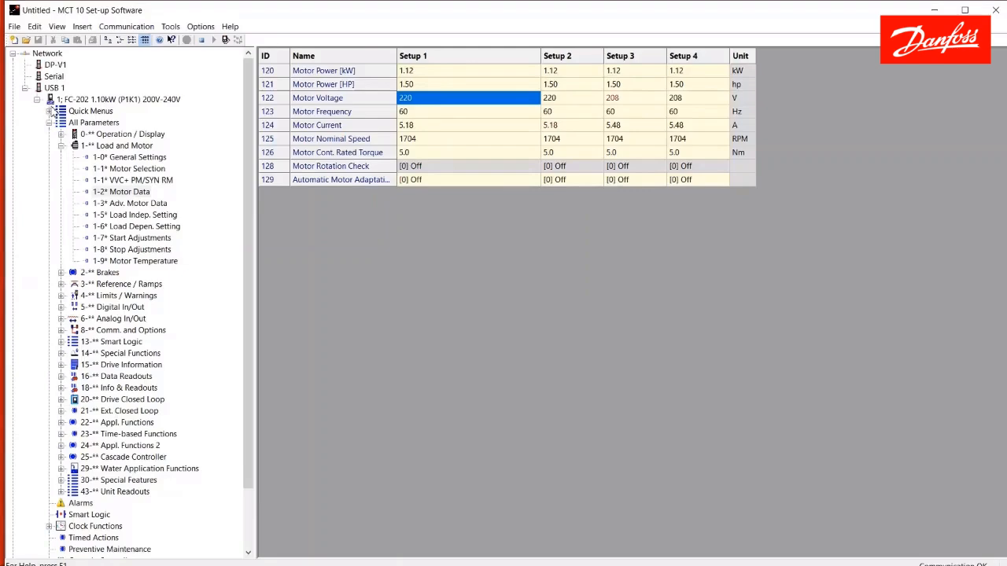
Collapse Load and Motor and check the analog input values under 16-** Data Readouts, subgroup 16-6* Inputs & Outputs.
{"action": "left_click", "coordinate": [62, 148]}
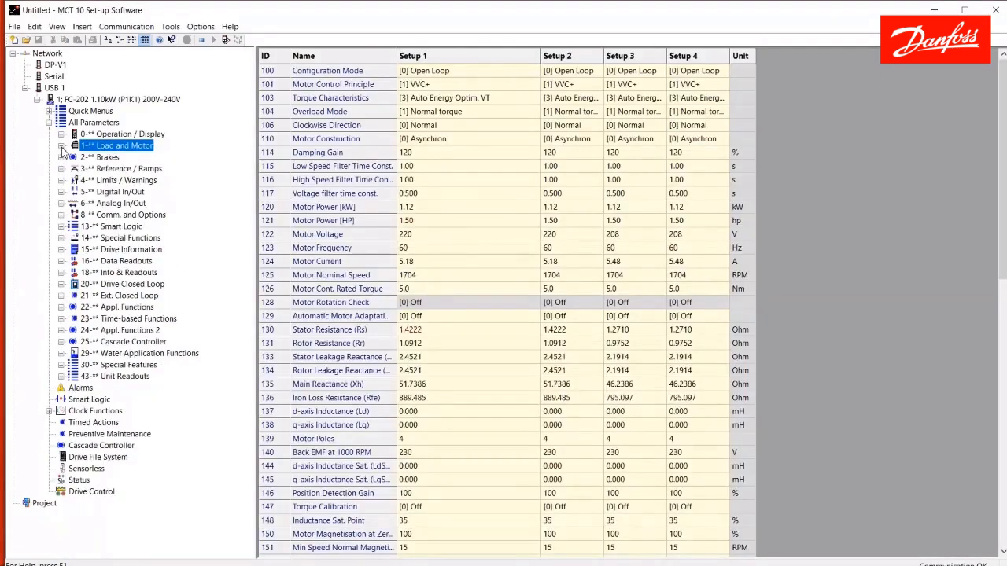
{"action": "left_click", "coordinate": [62, 262]}
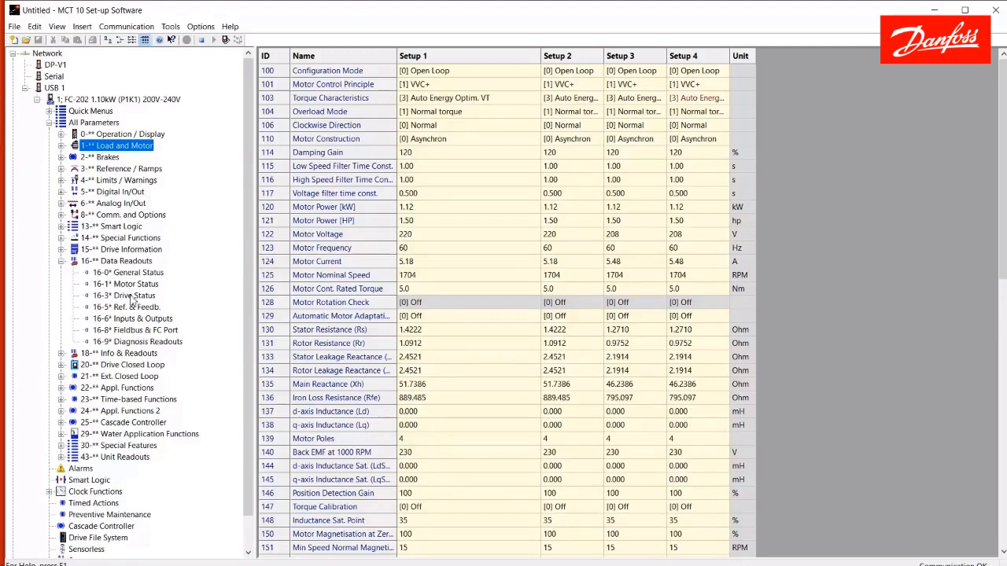
{"action": "left_click", "coordinate": [144, 320]}
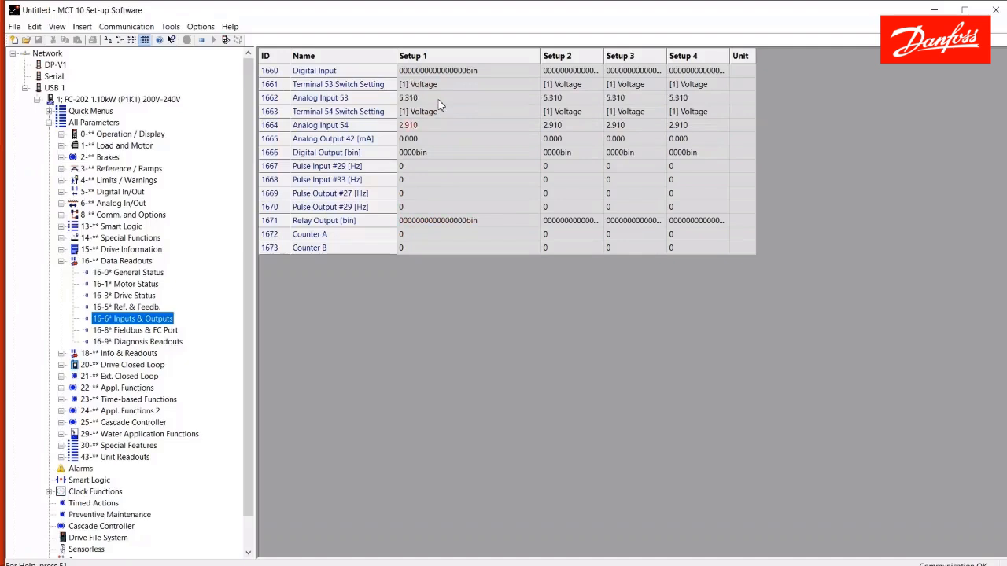
{"action": "left_click", "coordinate": [439, 125]}
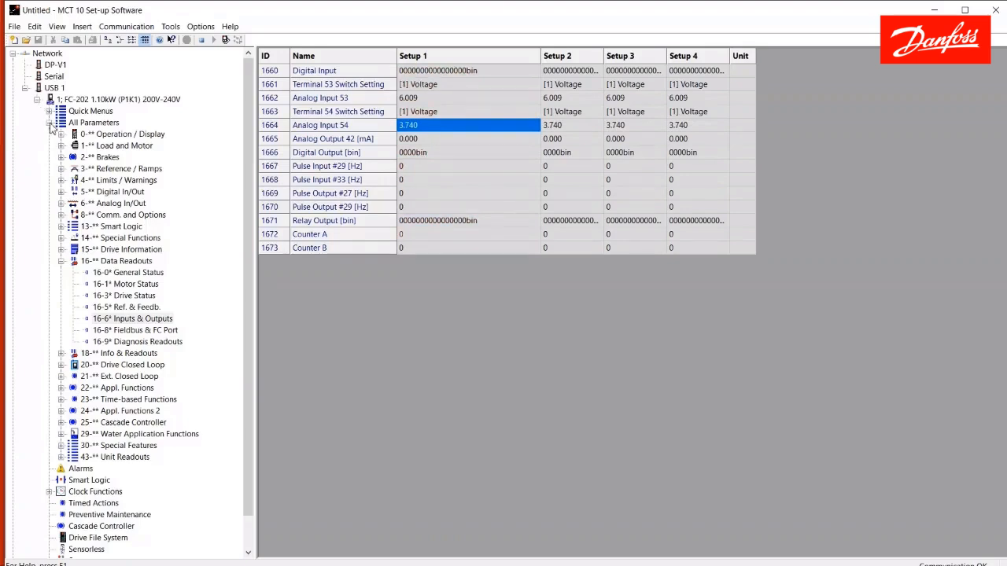
Collapse All Parameters and view the drive's Alarms page and its Drive Control page.
{"action": "left_click", "coordinate": [49, 122]}
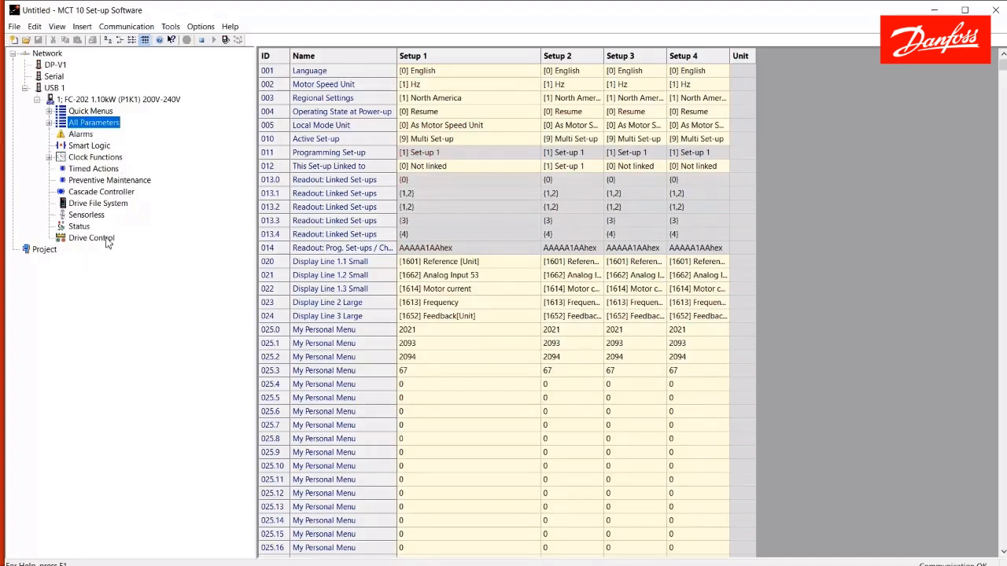
{"action": "left_click", "coordinate": [80, 135]}
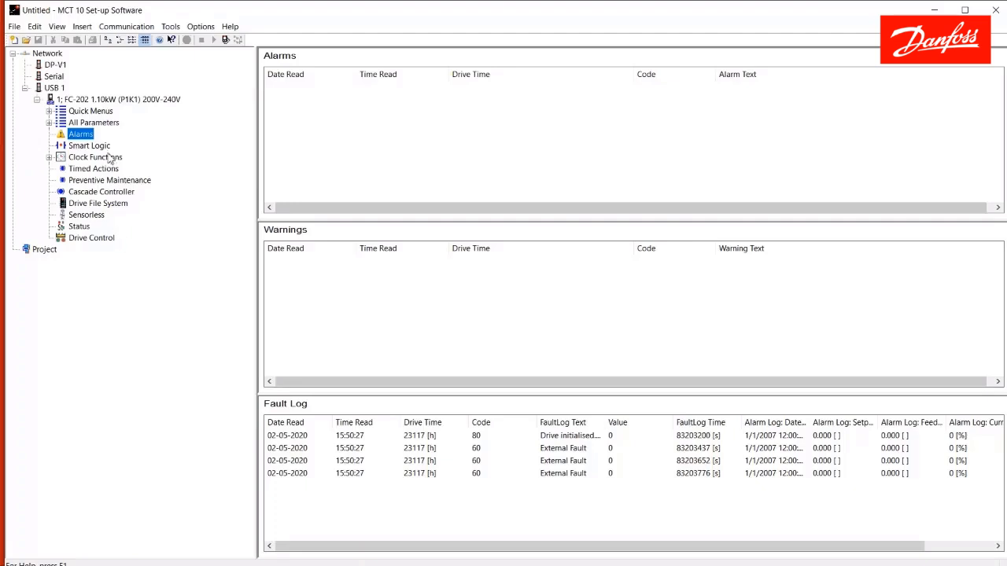
{"action": "left_click", "coordinate": [88, 239]}
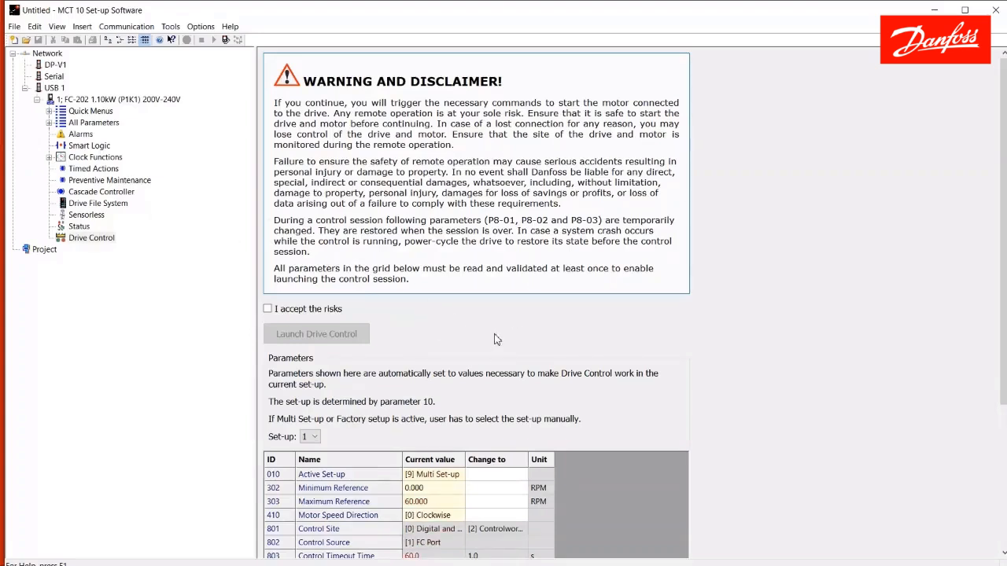
Collapse the FC-202 drive in the network tree and select the Project folder.
{"action": "left_click", "coordinate": [36, 99]}
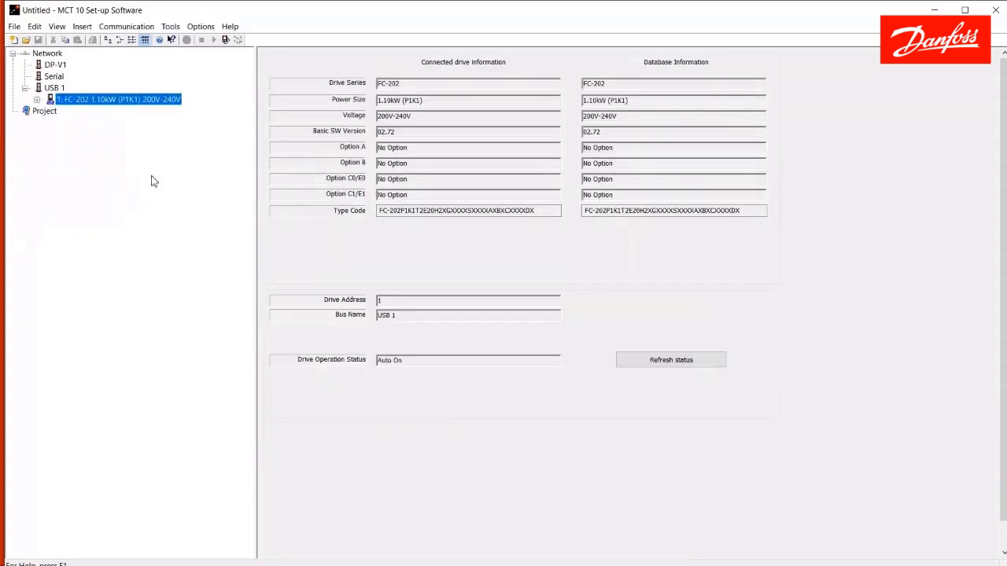
{"action": "left_click", "coordinate": [27, 114]}
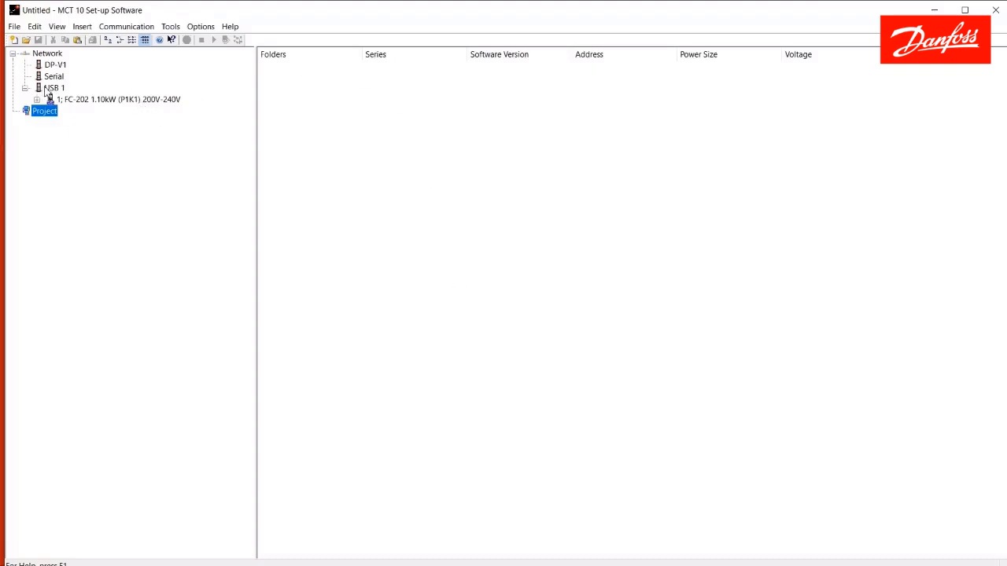
Copy the FC-202 drive from USB 1 into the Project folder and view the project copy's drive information.
{"action": "left_click_drag", "start_coordinate": [106, 102], "coordinate": [41, 116]}
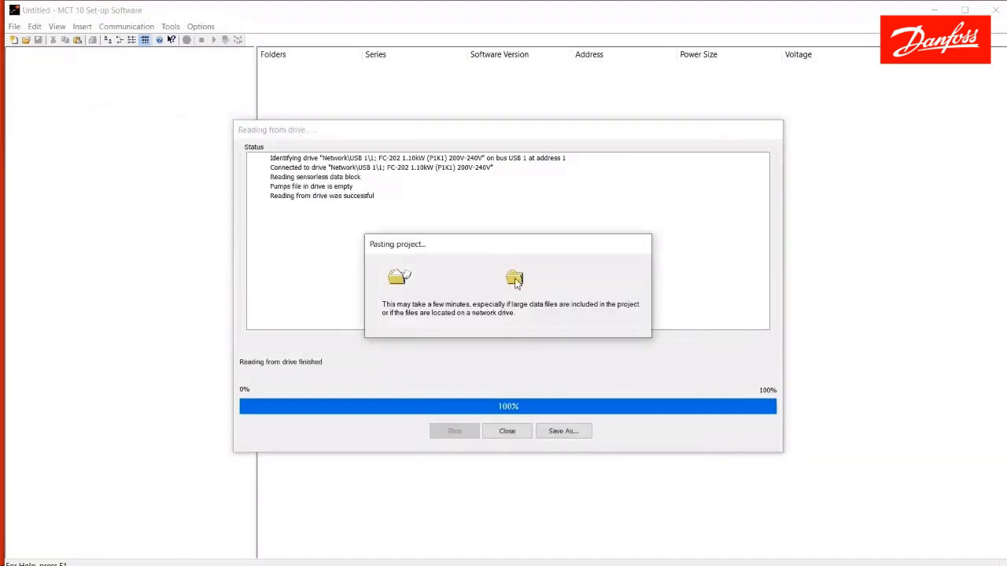
{"action": "left_click", "coordinate": [512, 436]}
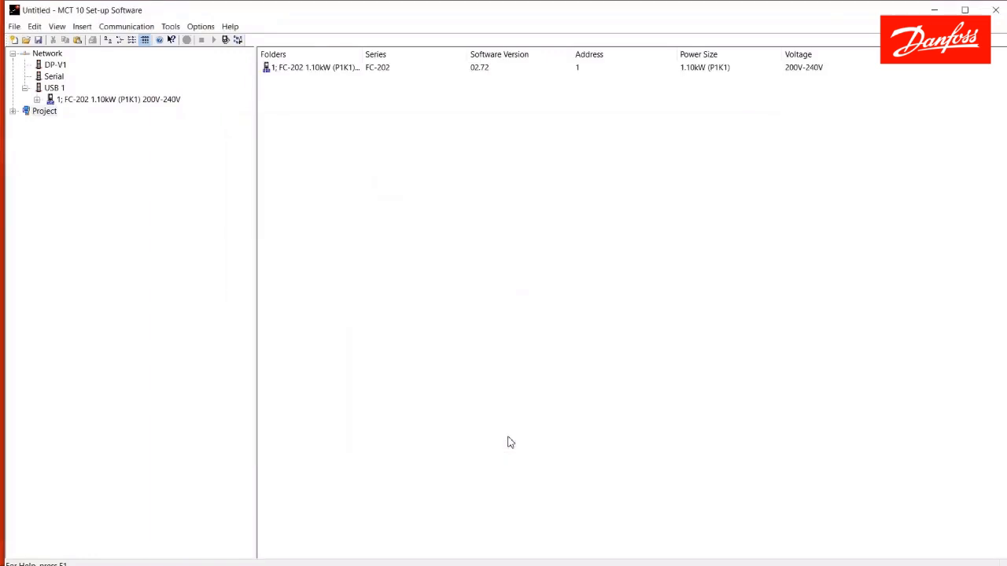
{"action": "left_click", "coordinate": [13, 111]}
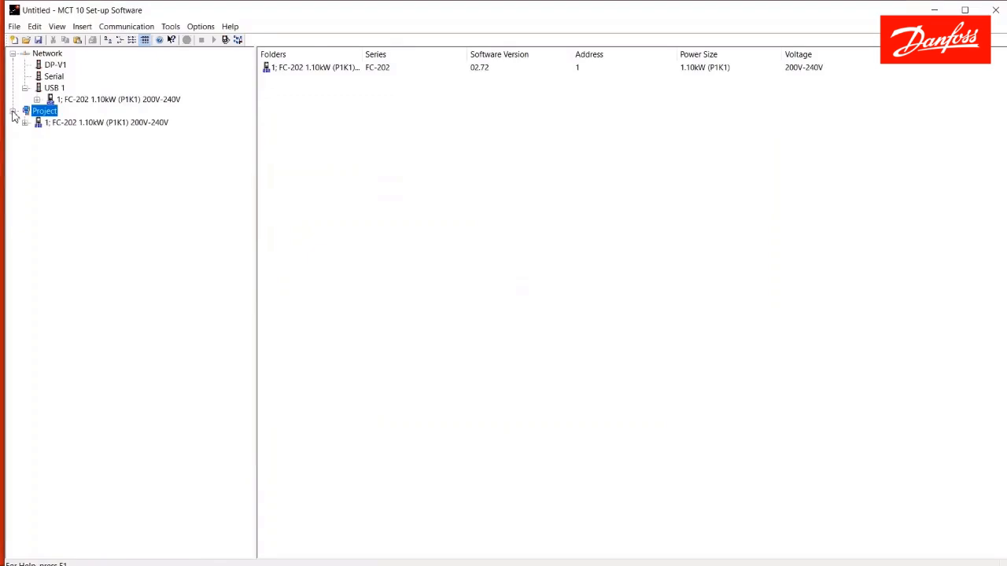
{"action": "left_click", "coordinate": [87, 126]}
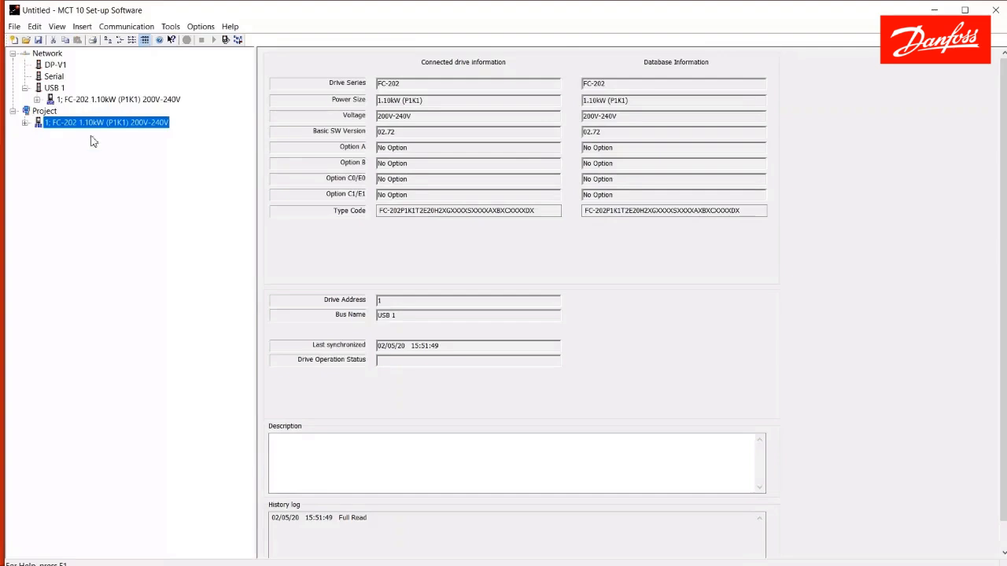
Open the 5-1* Digital Inputs subgroup under All Parameters, 5-** Digital In/Out, of the FC-202 drive in the project.
{"action": "left_click", "coordinate": [25, 123]}
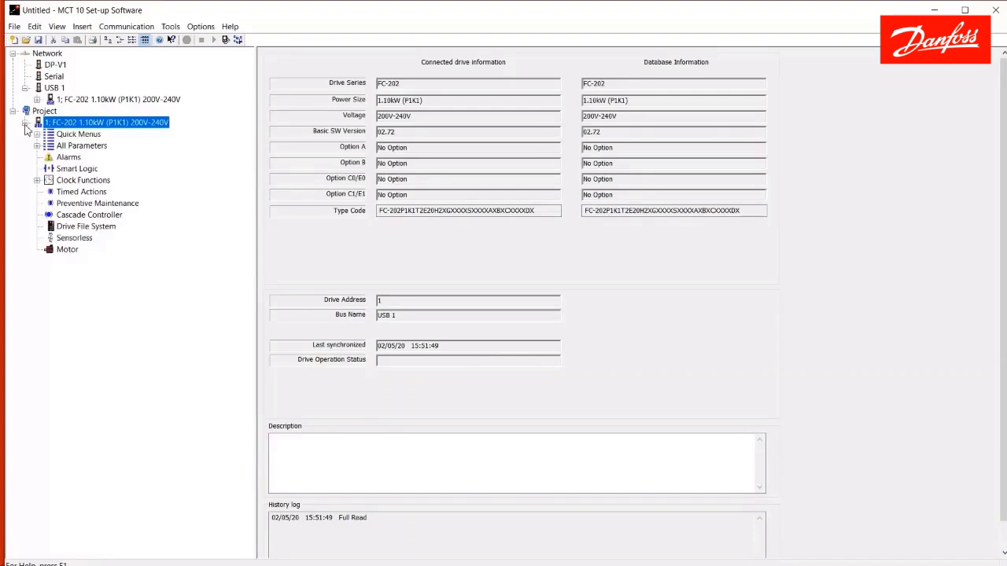
{"action": "left_click", "coordinate": [37, 147]}
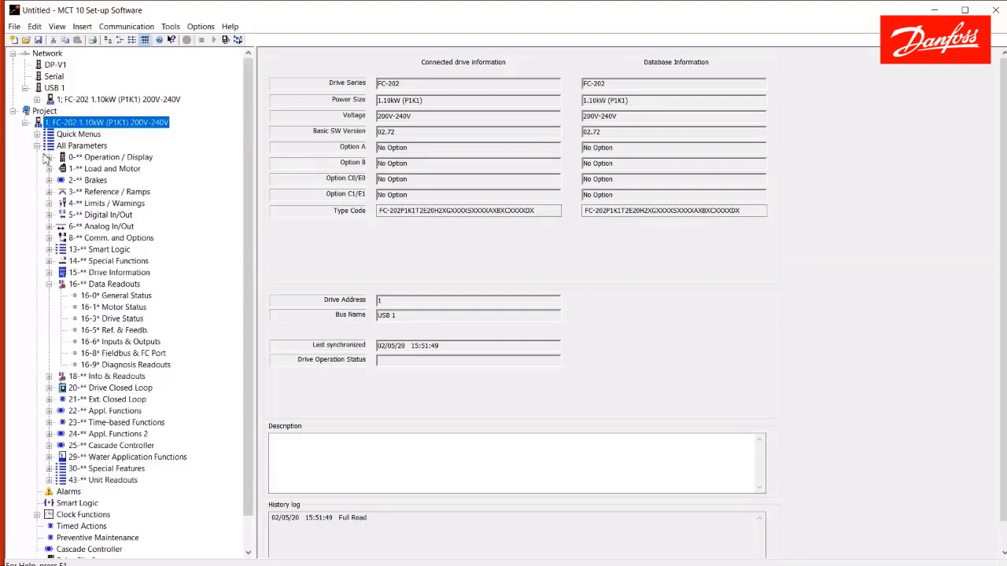
{"action": "left_click", "coordinate": [49, 216]}
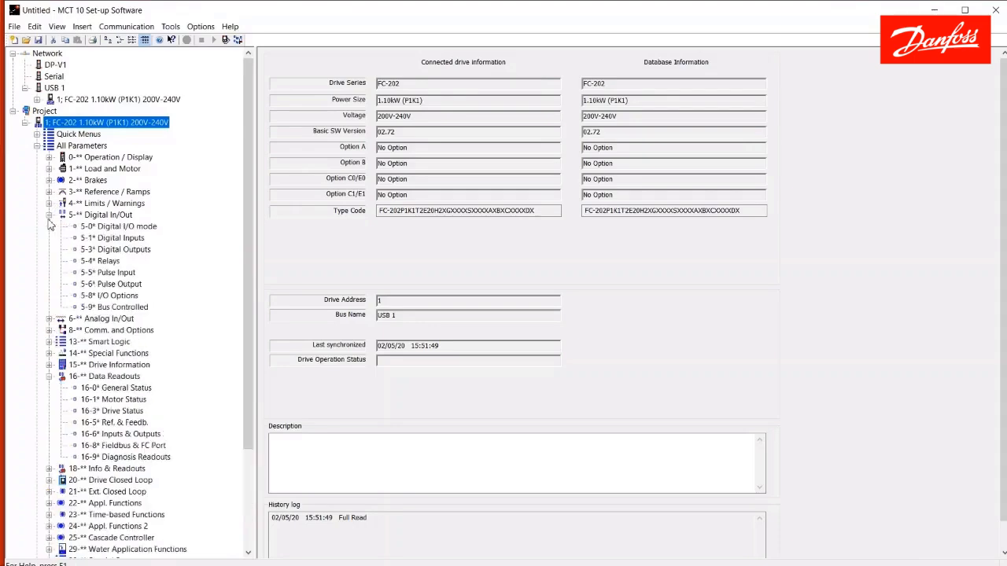
{"action": "left_click", "coordinate": [101, 240]}
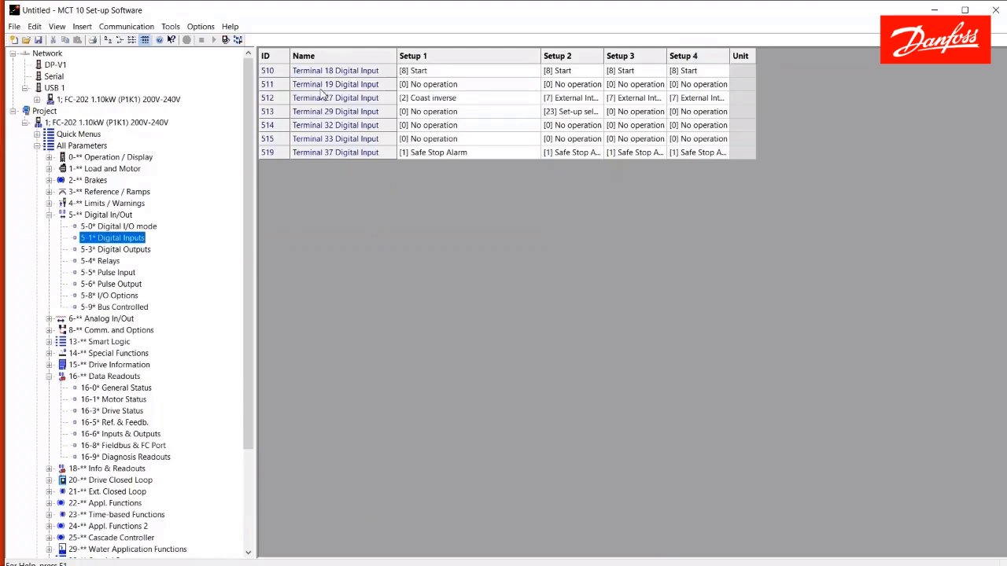
Set parameter 511 Terminal 19 Digital Input in Setup 1 to [10] Reversing.
{"action": "double_click", "coordinate": [453, 87]}
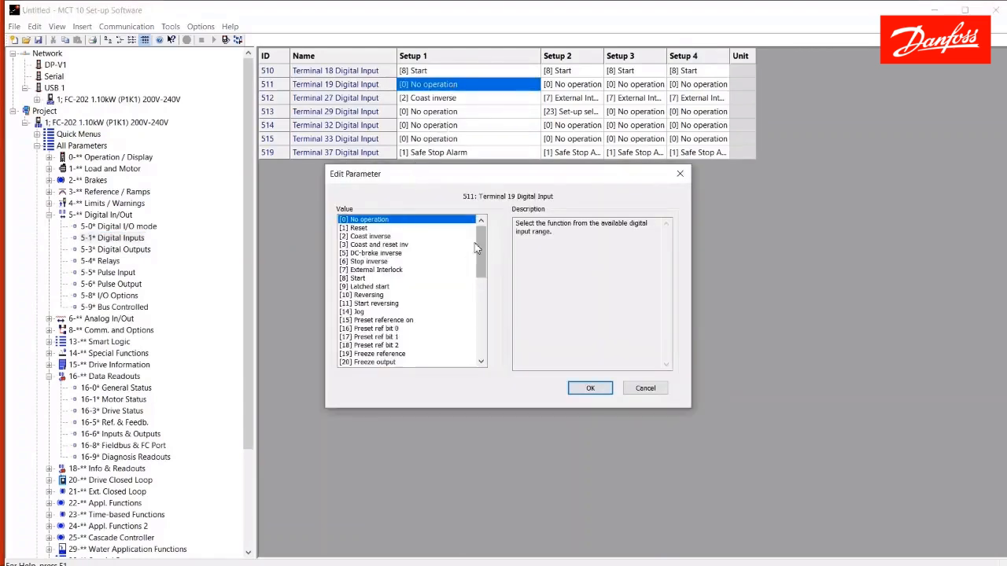
{"action": "mouse_move", "coordinate": [481, 243]}
{"action": "left_mouse_down"}
{"action": "mouse_move", "coordinate": [477, 310]}
{"action": "mouse_move", "coordinate": [493, 227]}
{"action": "left_mouse_up"}
{"action": "left_click_drag", "start_coordinate": [482, 238], "coordinate": [482, 281]}
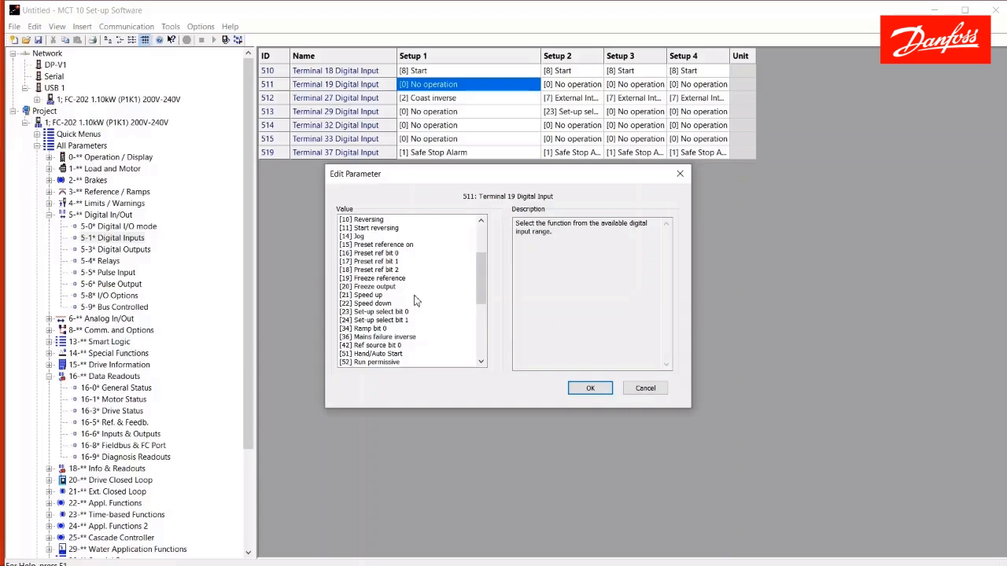
{"action": "scroll", "coordinate": [416, 300], "scroll_direction": "up", "scroll_amount": 3}
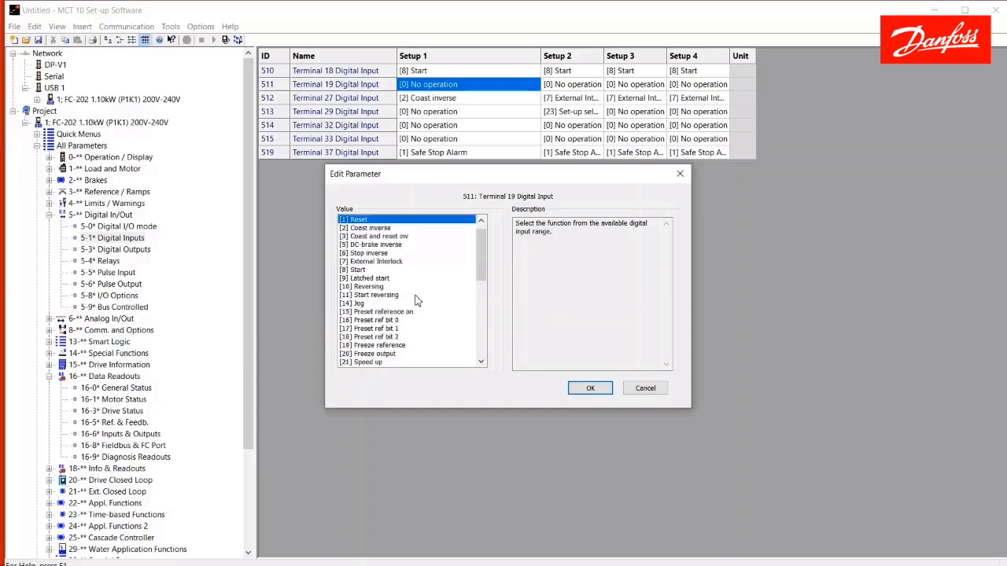
{"action": "left_click", "coordinate": [417, 287]}
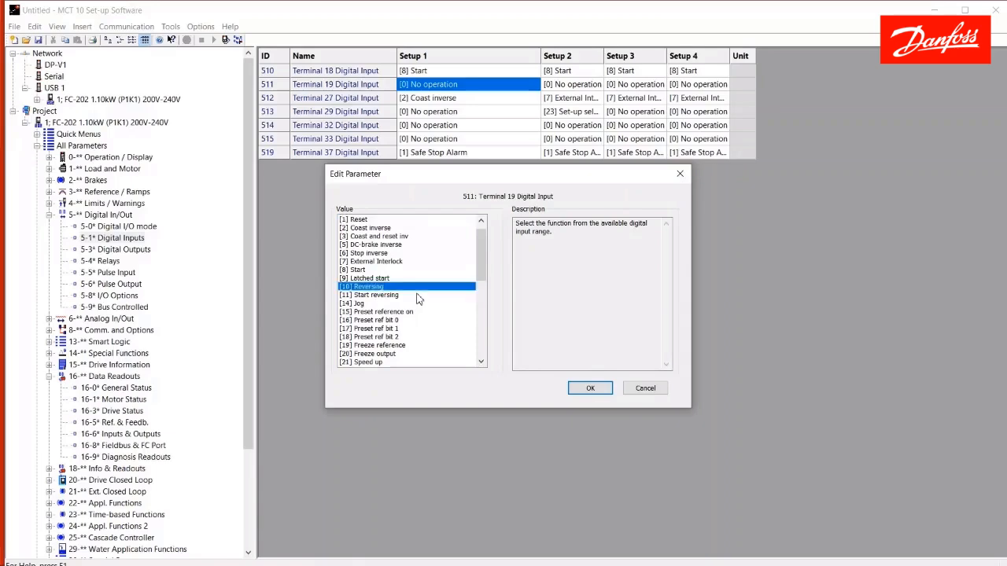
{"action": "key", "text": "Return"}
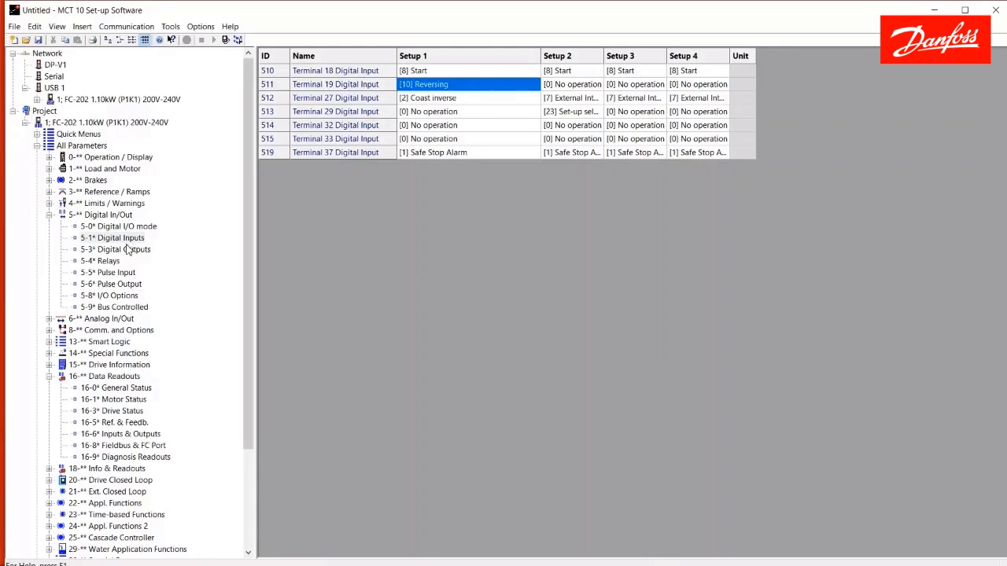
Save the project to the Desktop as TEST SETUP in the MCT 10 Set-up Software Projects (*.ssp) format.
{"action": "left_click", "coordinate": [49, 215]}
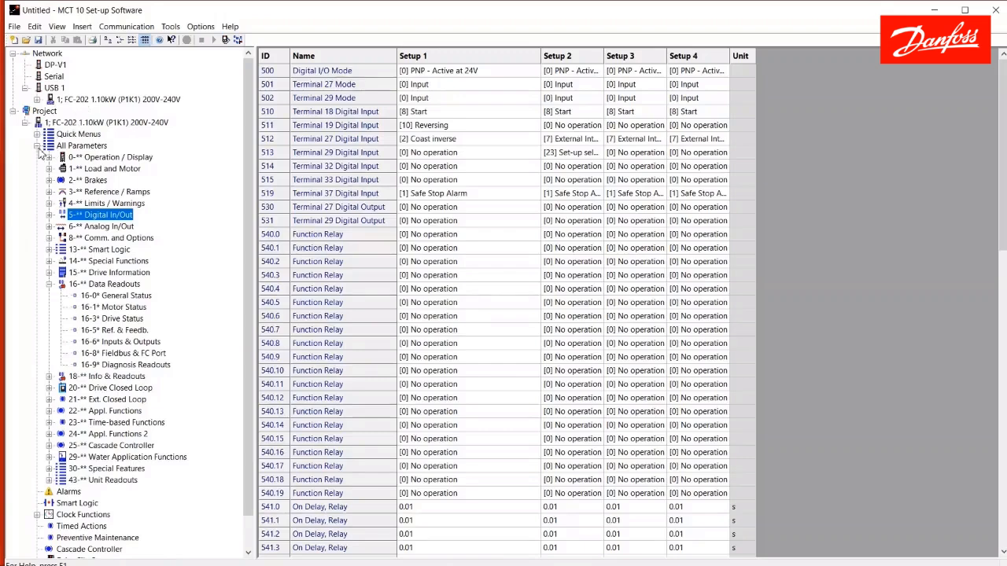
{"action": "left_click", "coordinate": [48, 215]}
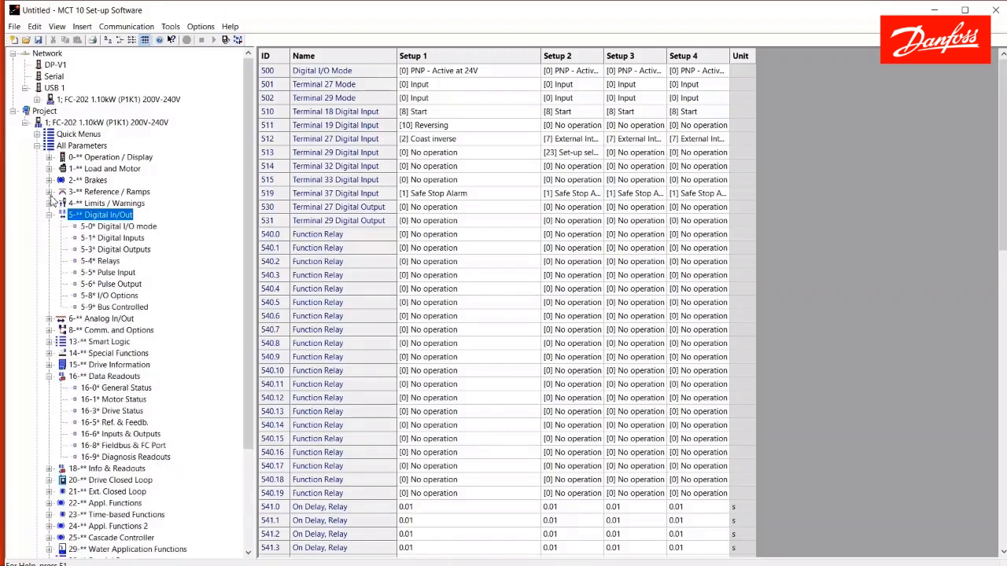
{"action": "left_click", "coordinate": [17, 28]}
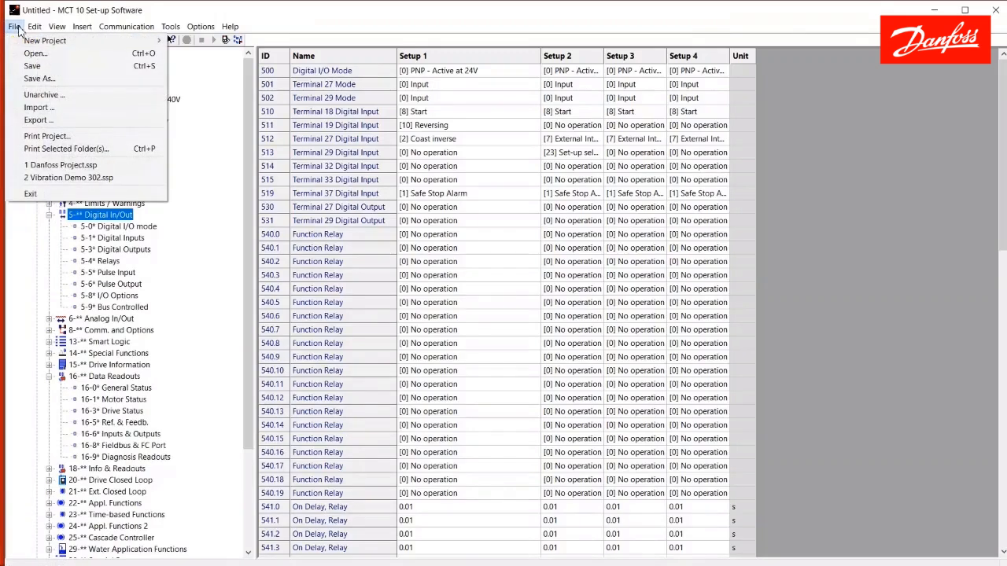
{"action": "left_click", "coordinate": [41, 79]}
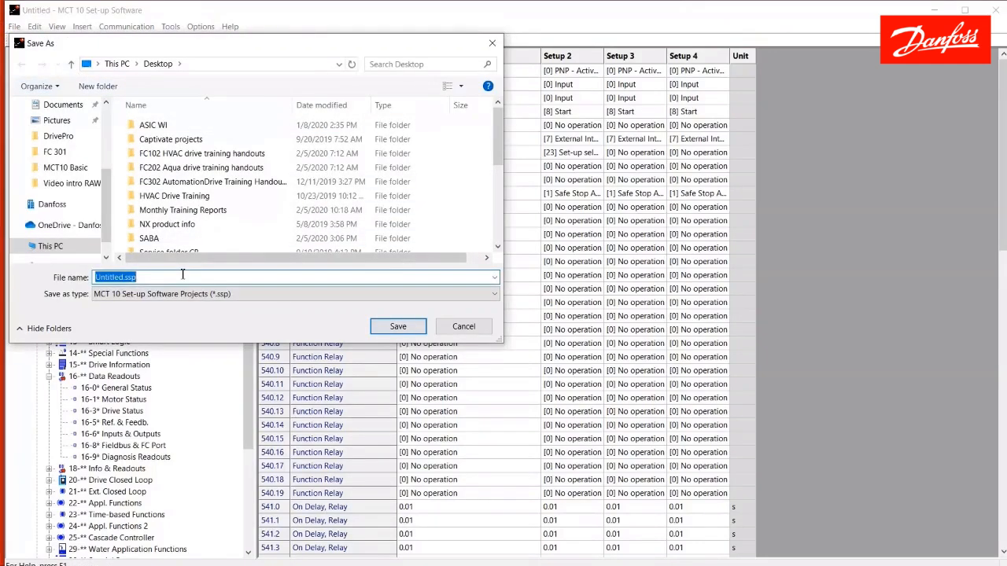
{"action": "type", "text": "TEST SETUP"}
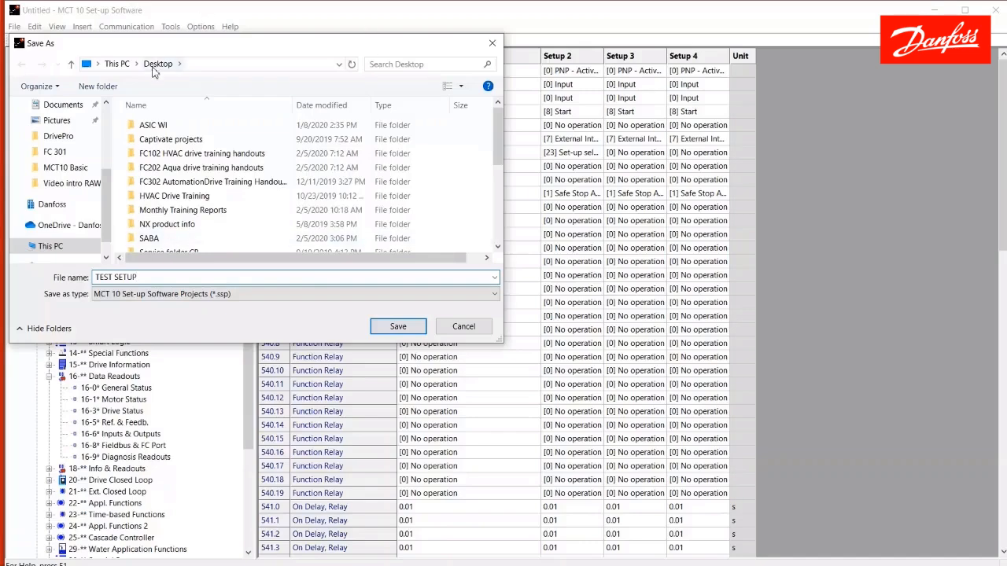
{"action": "left_click", "coordinate": [398, 327]}
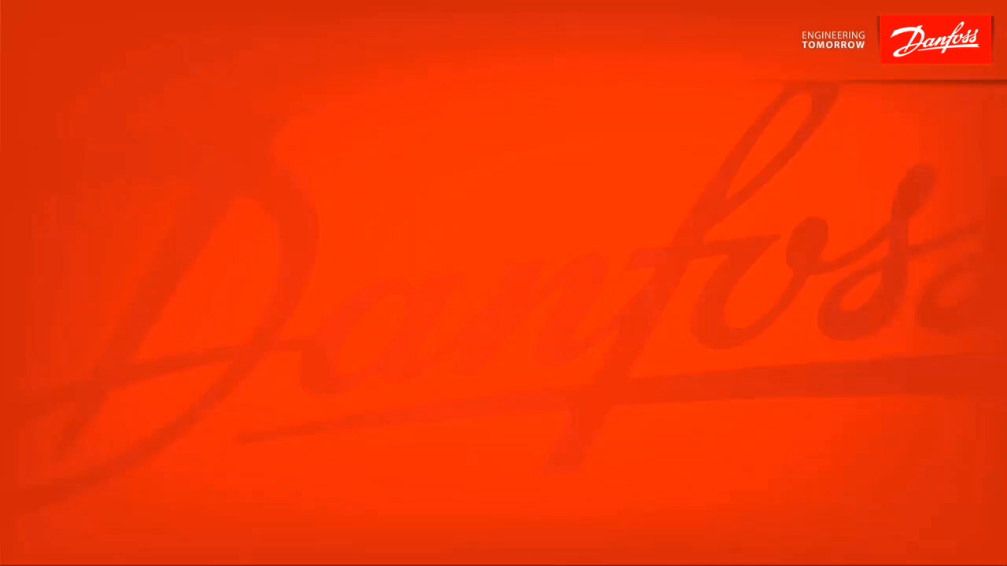
Switch to File Explorer and open TEST SETUP.ssp from the Quick access recent files.
{"action": "mouse_move", "coordinate": [276, 563]}
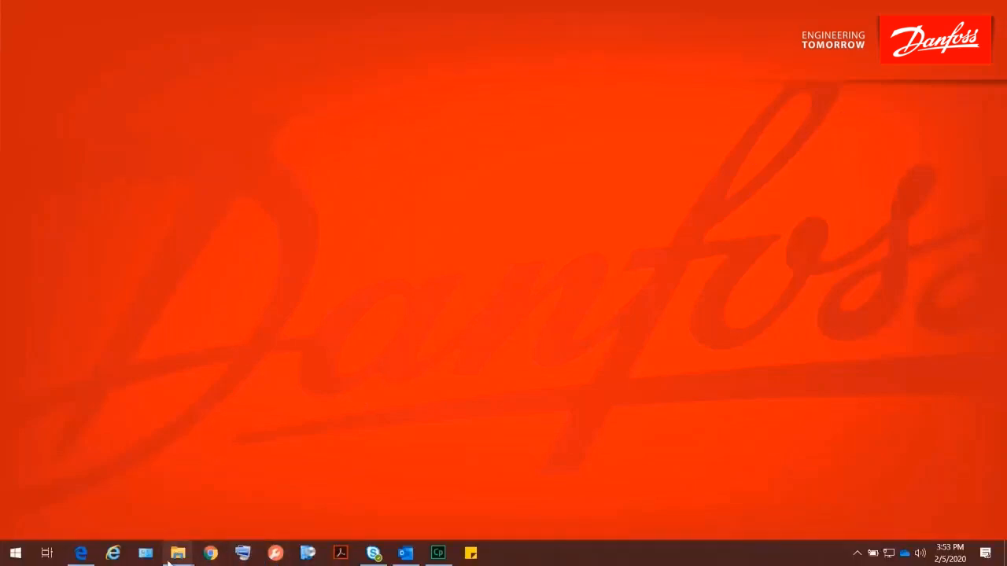
{"action": "mouse_move", "coordinate": [171, 560]}
{"action": "left_click", "coordinate": [115, 162]}
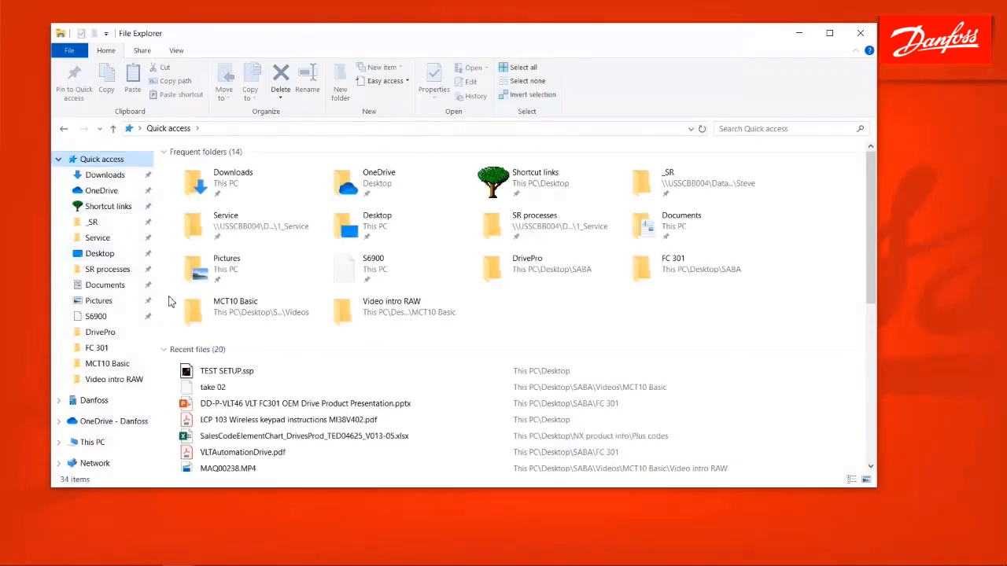
{"action": "left_click", "coordinate": [259, 375]}
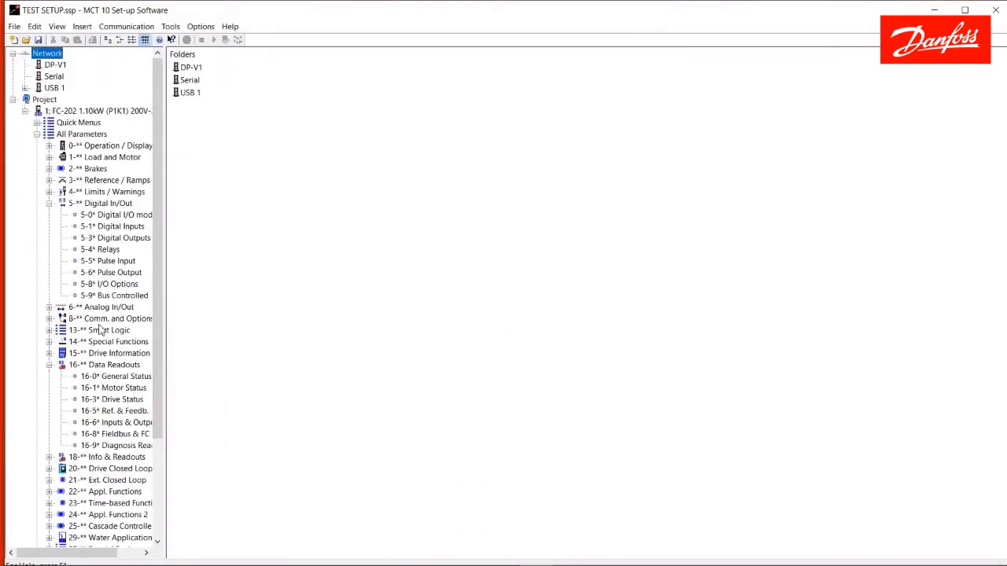
Check parameter 511 under 5-1* Digital Inputs in the reopened project and collapse the project drive's parameter tree.
{"action": "left_click", "coordinate": [112, 227]}
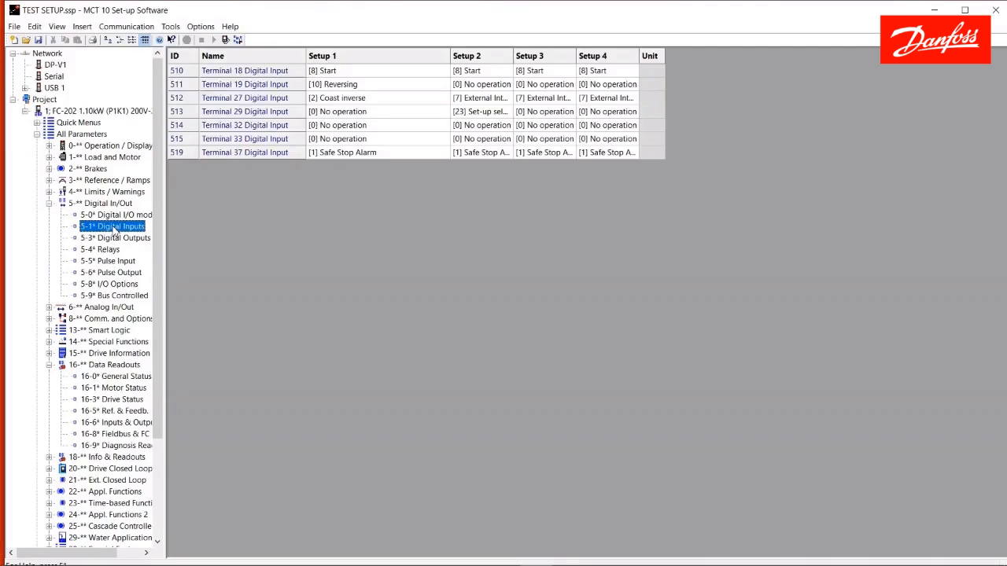
{"action": "left_click", "coordinate": [376, 88]}
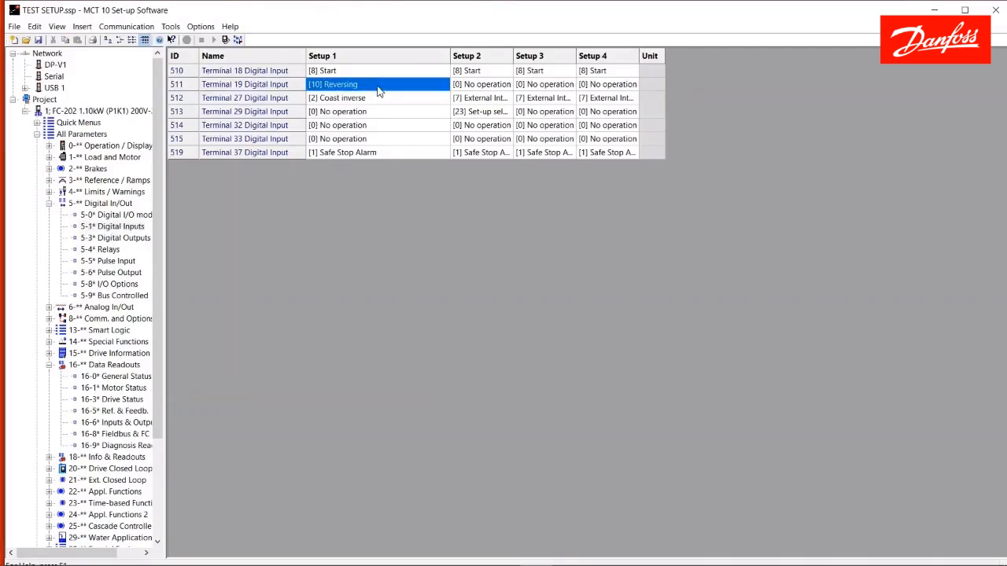
{"action": "left_click", "coordinate": [50, 206]}
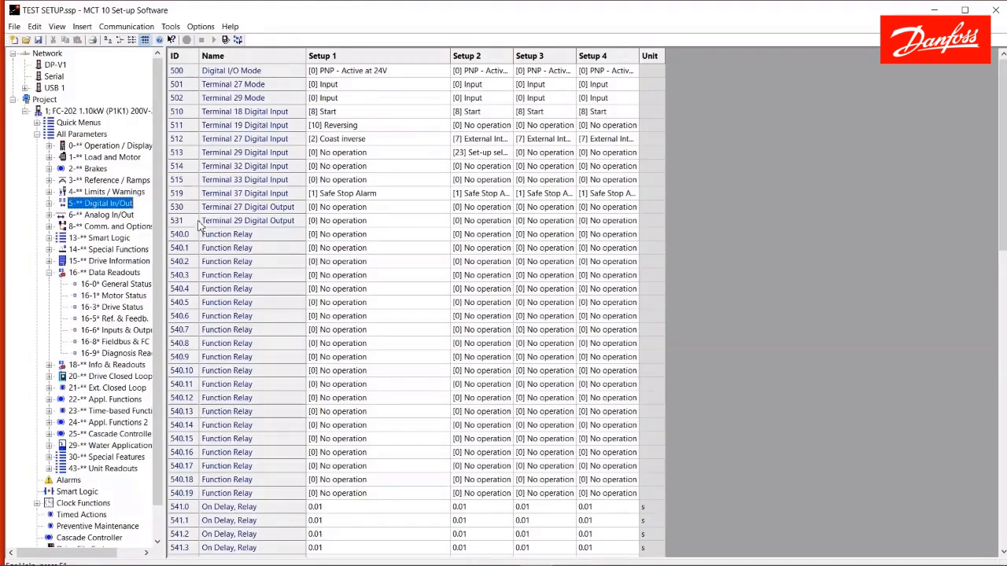
{"action": "left_click", "coordinate": [48, 273]}
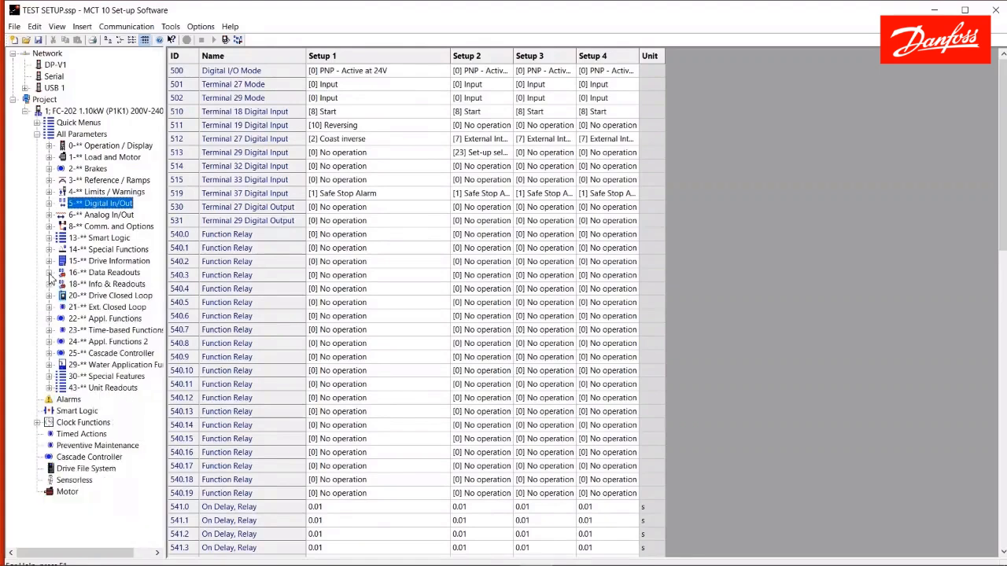
{"action": "left_click", "coordinate": [37, 135]}
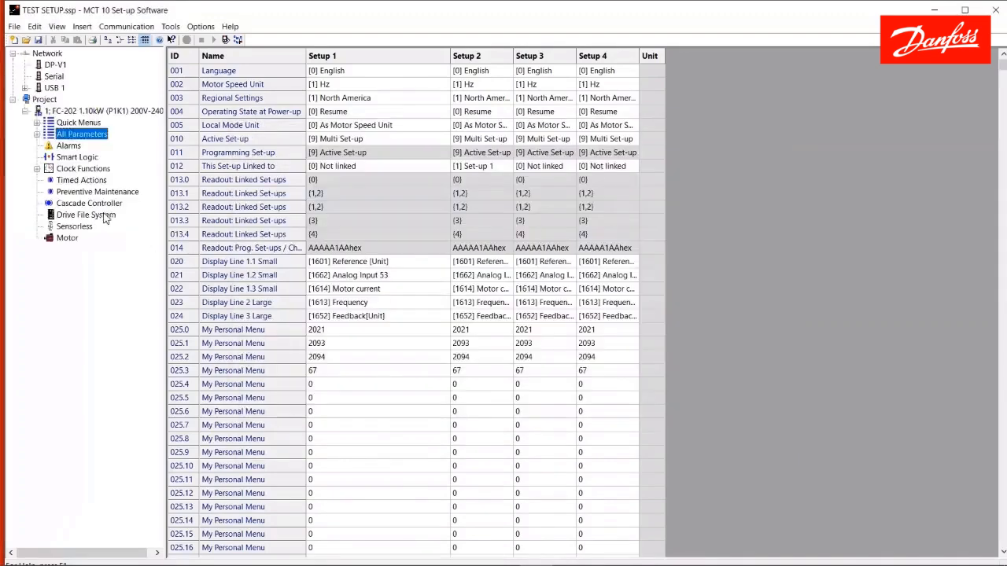
{"action": "left_click", "coordinate": [26, 111]}
Expand USB 1 and copy its FC-202 drive into the Project folder as a second project entry.
{"action": "left_click", "coordinate": [25, 87]}
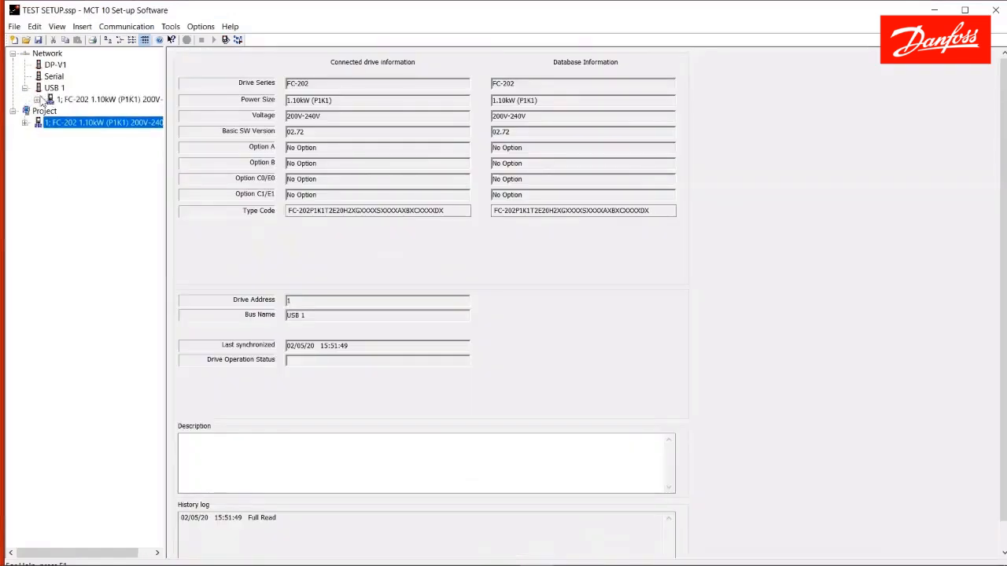
{"action": "left_click", "coordinate": [79, 100]}
{"action": "left_click", "coordinate": [50, 112]}
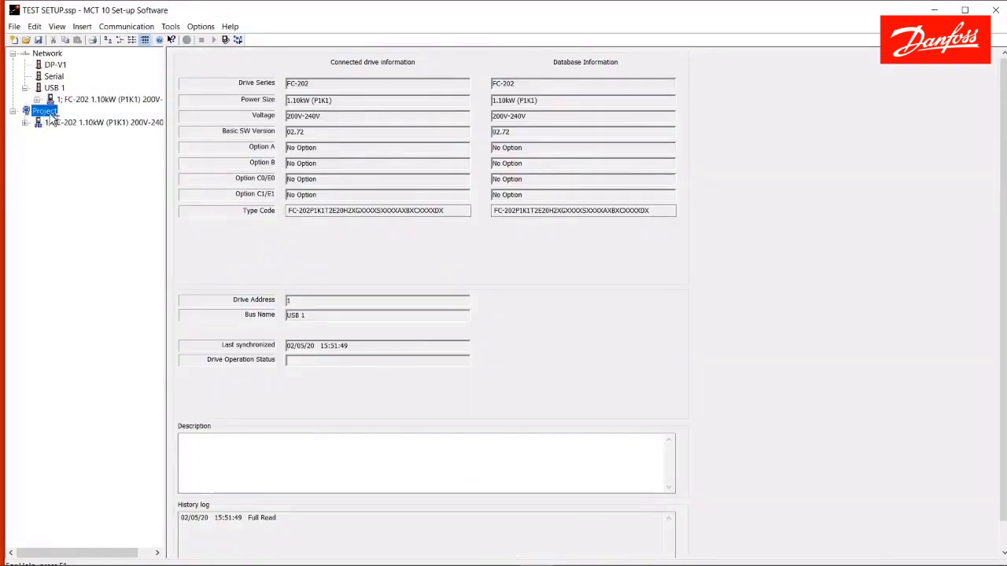
{"action": "left_click_drag", "start_coordinate": [79, 100], "coordinate": [51, 114]}
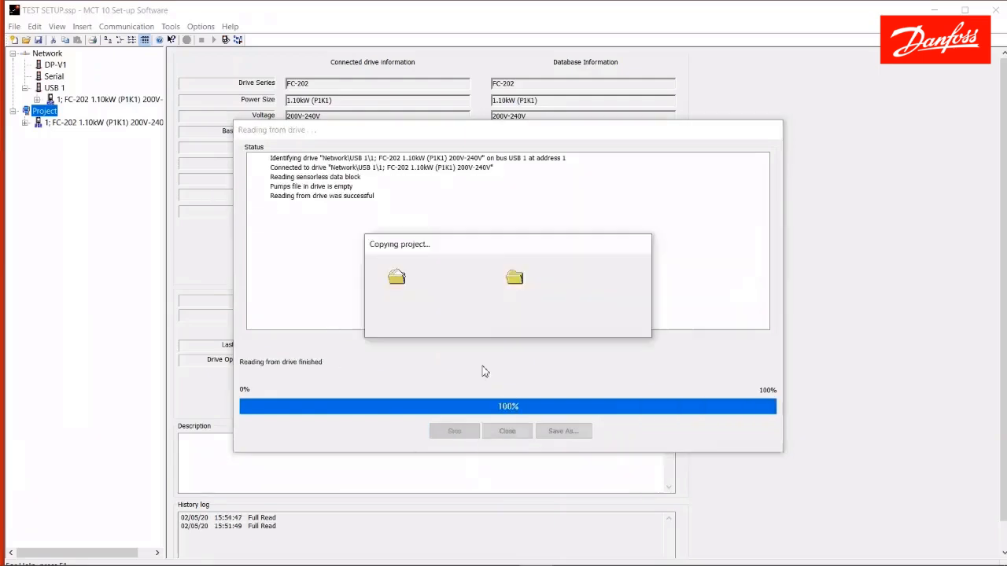
{"action": "left_click", "coordinate": [509, 432]}
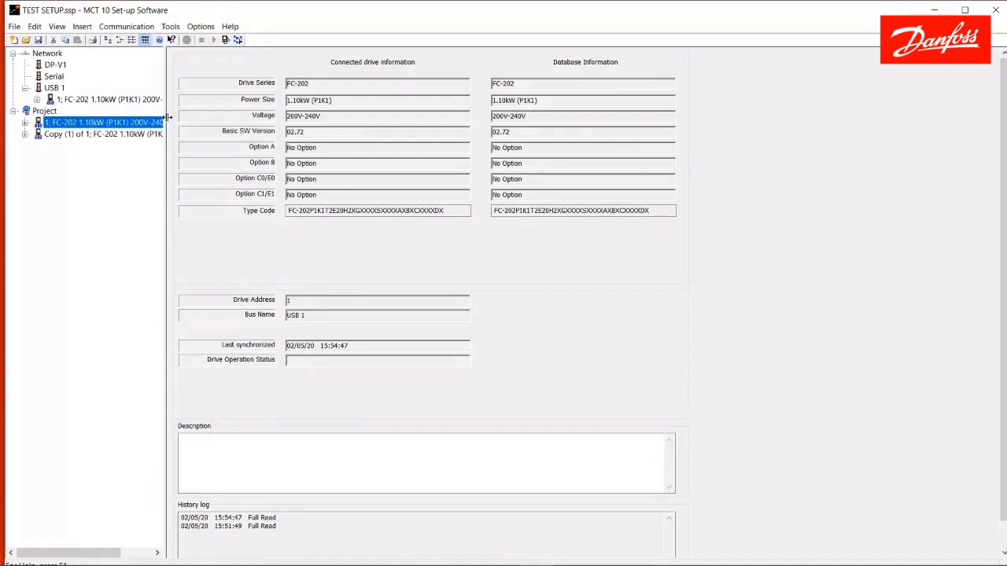
Widen the network tree and rename the first FC-202 drive in the Project folder to VFD #1.
{"action": "left_click_drag", "start_coordinate": [167, 116], "coordinate": [227, 120]}
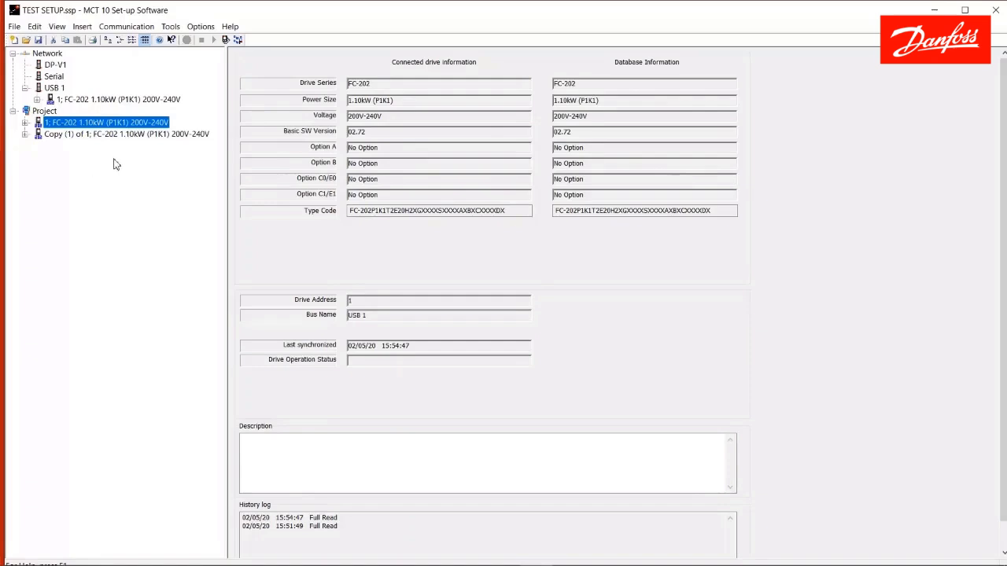
{"action": "right_click", "coordinate": [88, 124]}
{"action": "left_click", "coordinate": [119, 283]}
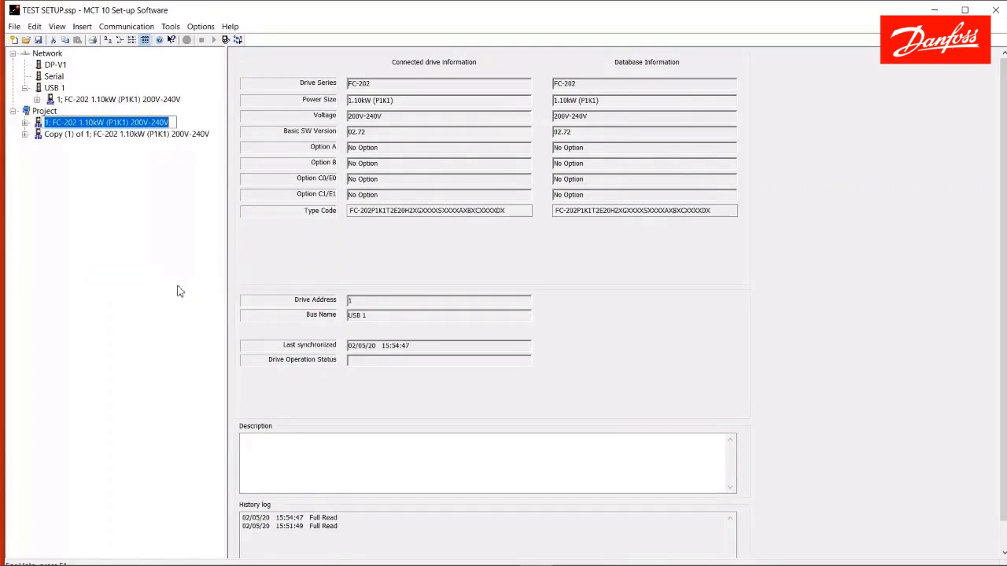
{"action": "type", "text": "VFD"}
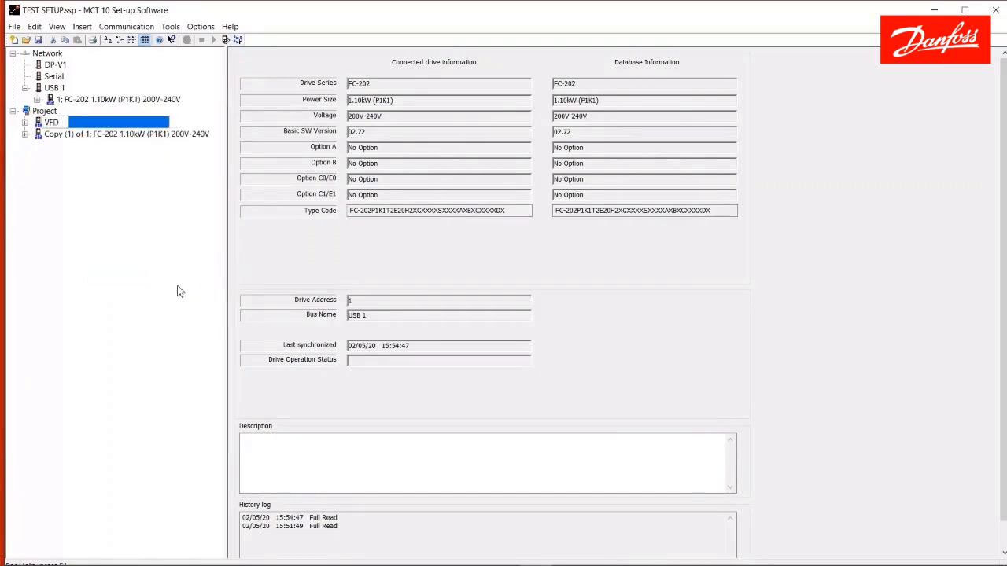
{"action": "type", "text": " #1"}
{"action": "key", "text": "Return"}
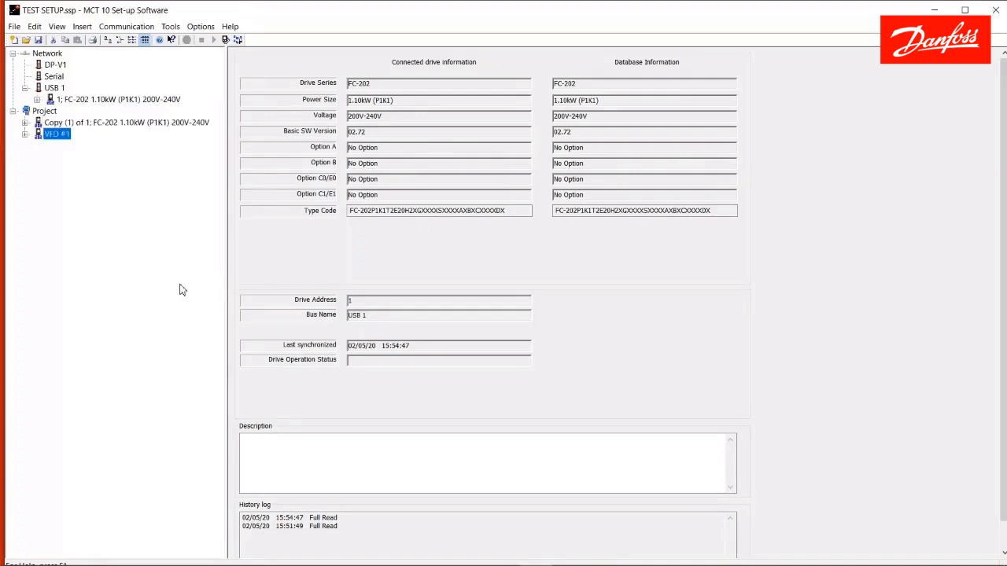
Rename the copied FC-202 drive in the Project folder to VFD #2.
{"action": "left_click", "coordinate": [141, 123]}
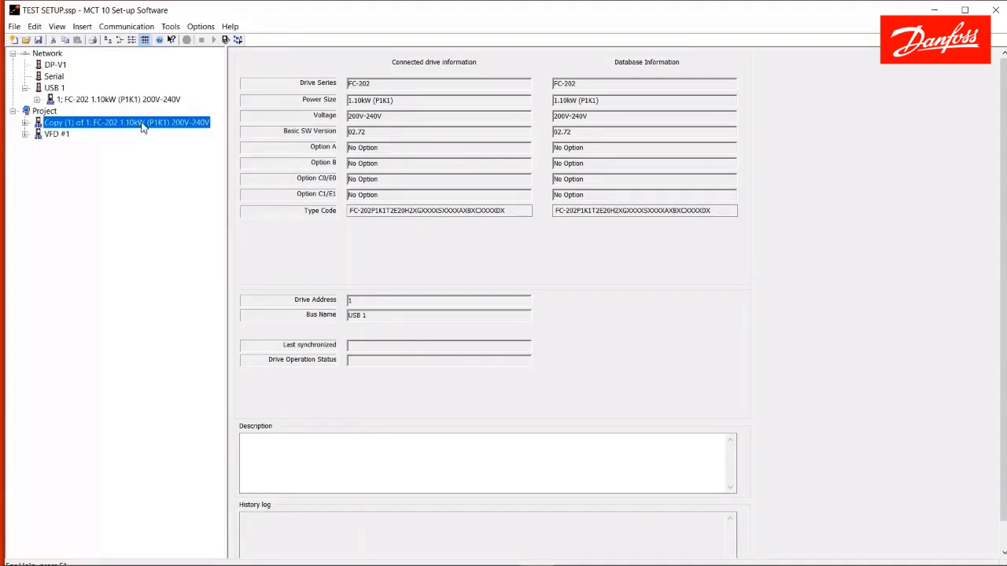
{"action": "right_click", "coordinate": [143, 125]}
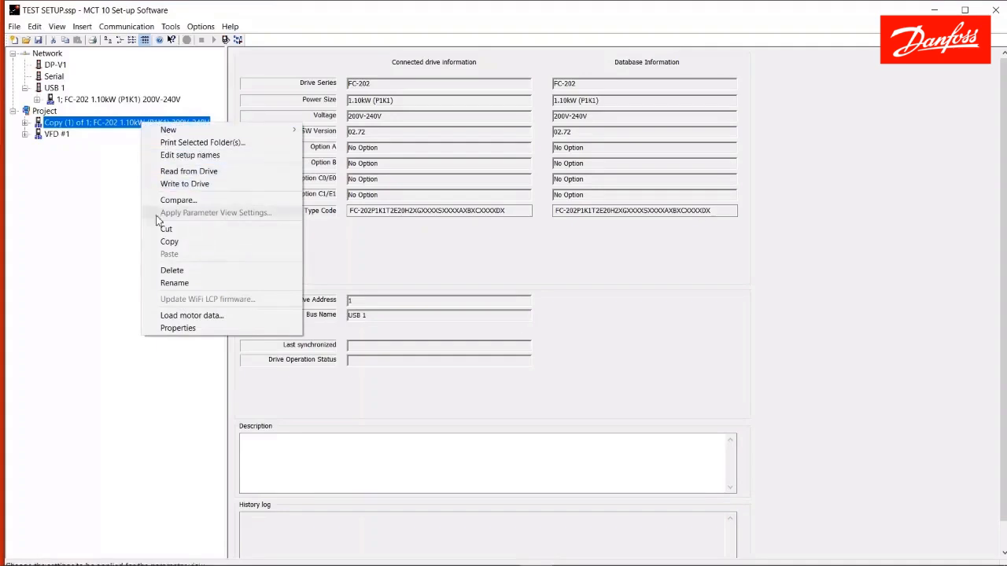
{"action": "left_click", "coordinate": [187, 283]}
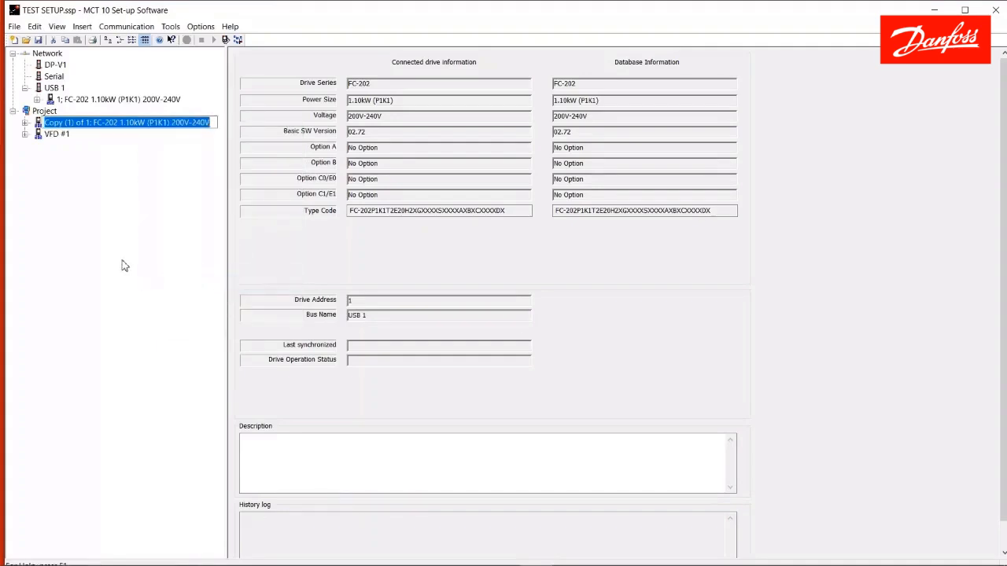
{"action": "type", "text": "VFD "}
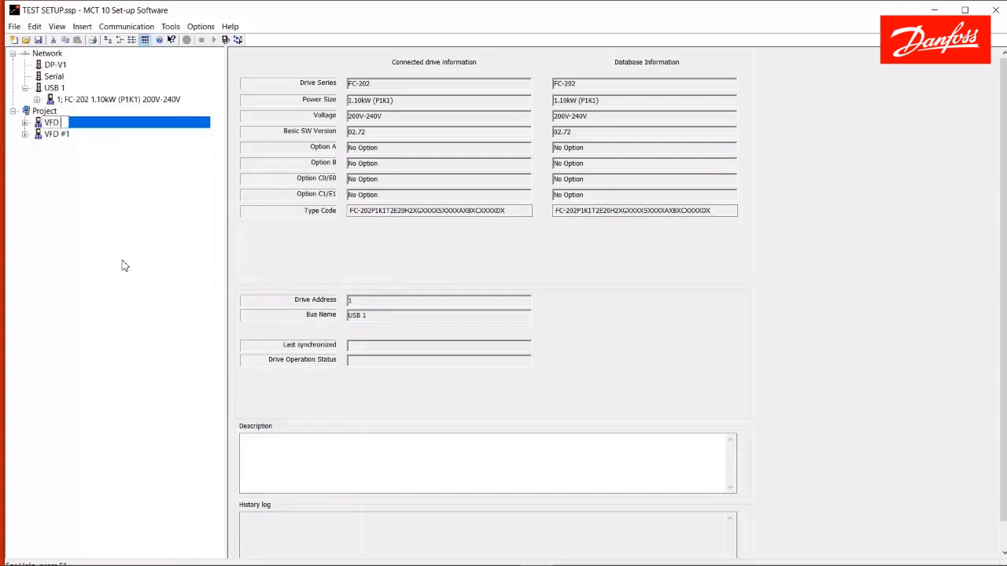
{"action": "type", "text": "#2"}
{"action": "key", "text": "Return"}
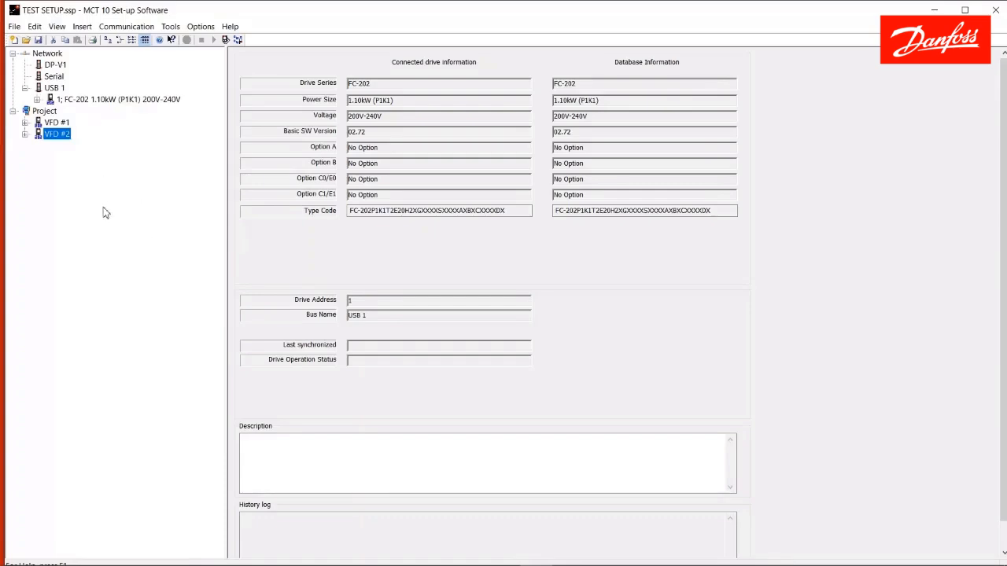
{"action": "right_click", "coordinate": [57, 124]}
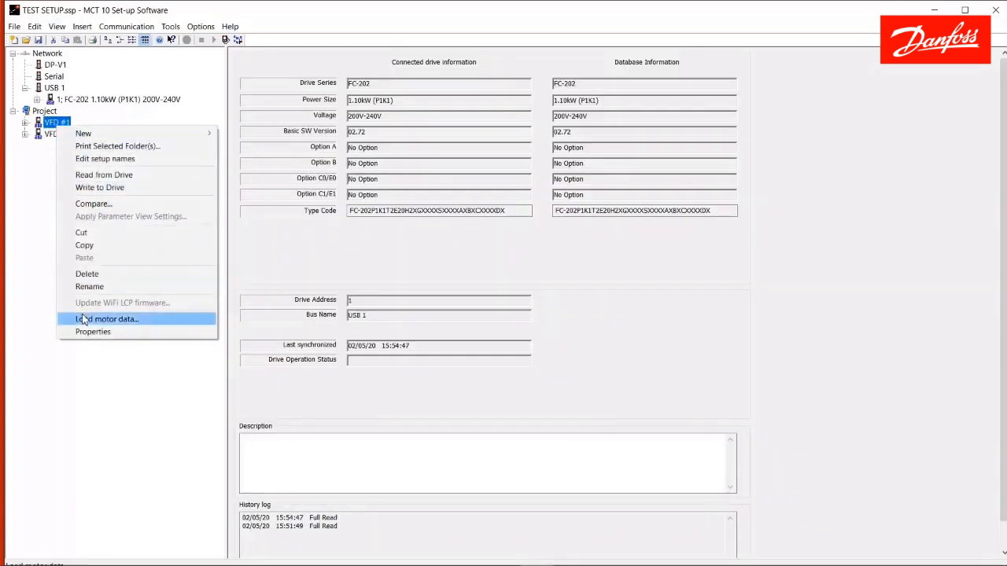
{"action": "left_click", "coordinate": [32, 253]}
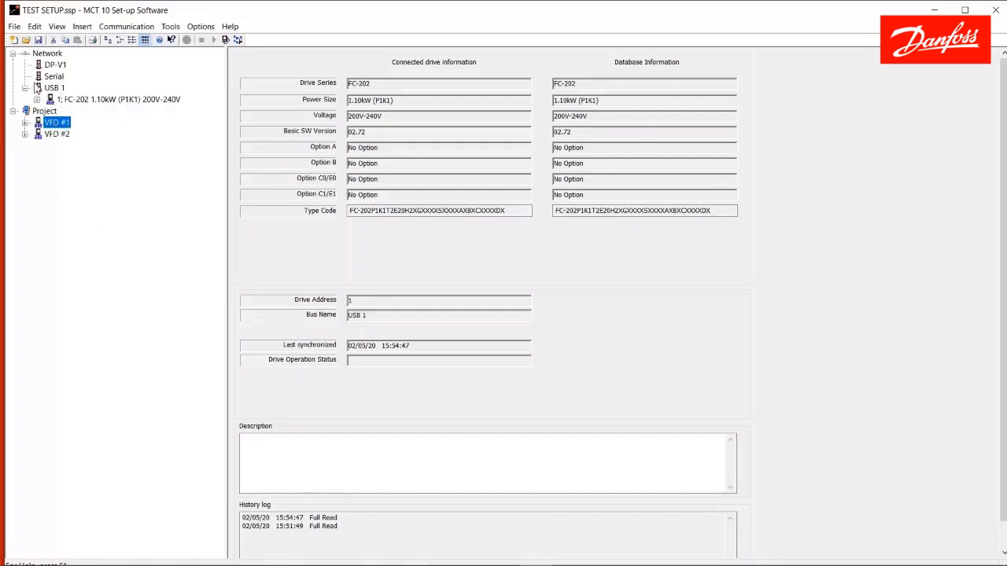
{"action": "left_click", "coordinate": [79, 103]}
{"action": "right_click", "coordinate": [78, 104]}
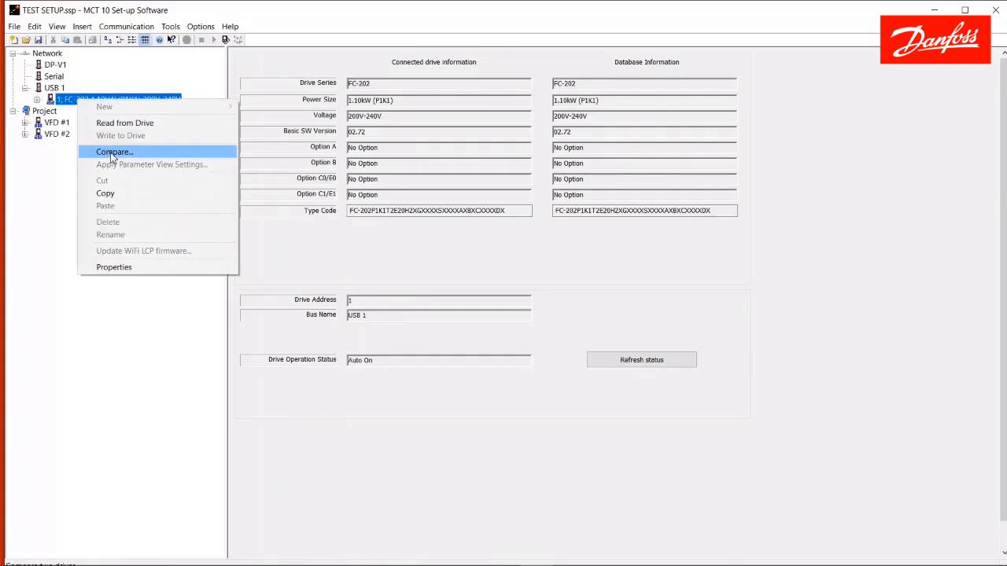
{"action": "left_click", "coordinate": [55, 187]}
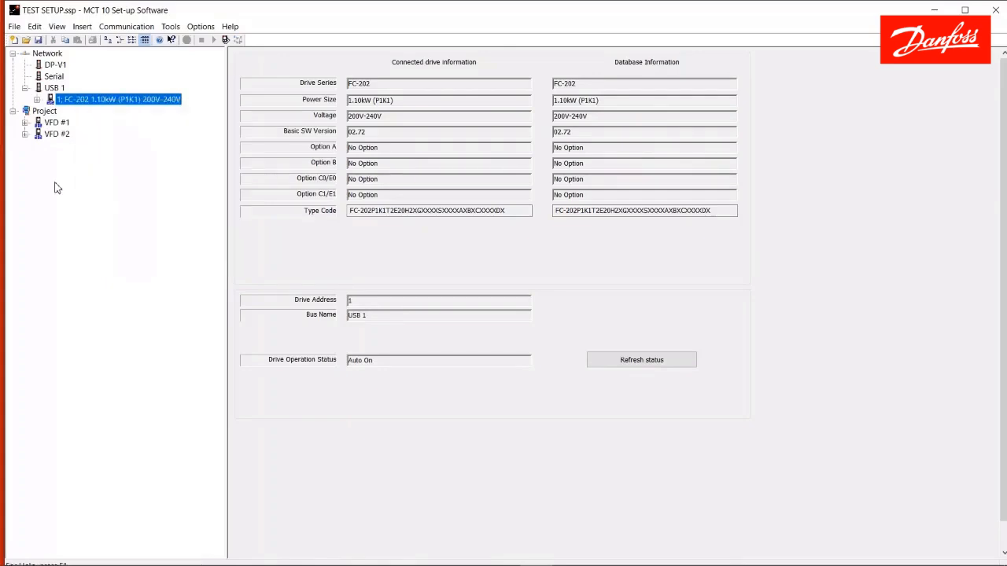
Check the 5-1* Digital Inputs parameters of VFD #1 in the project and collapse its parameter groups.
{"action": "left_click", "coordinate": [26, 123]}
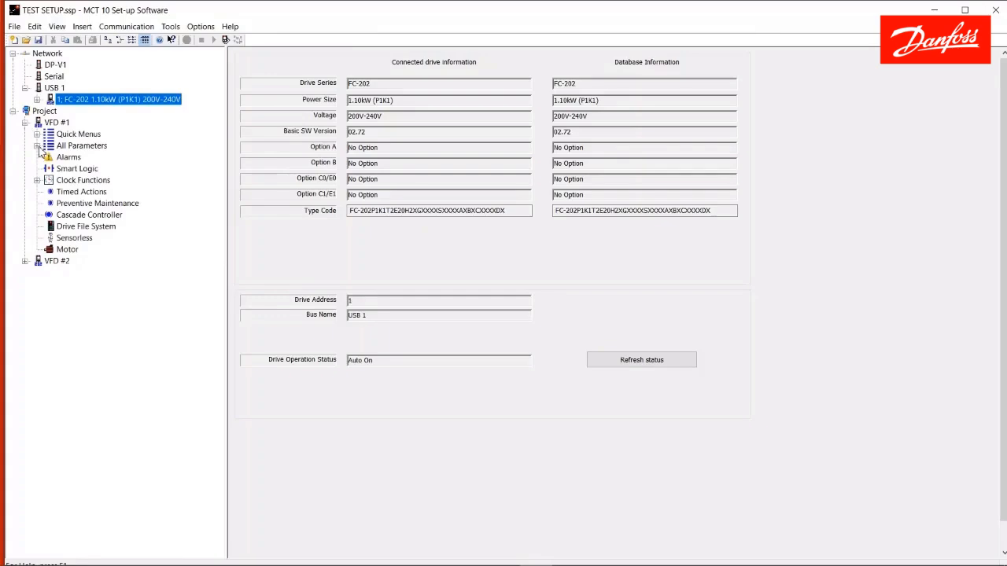
{"action": "left_click", "coordinate": [37, 147]}
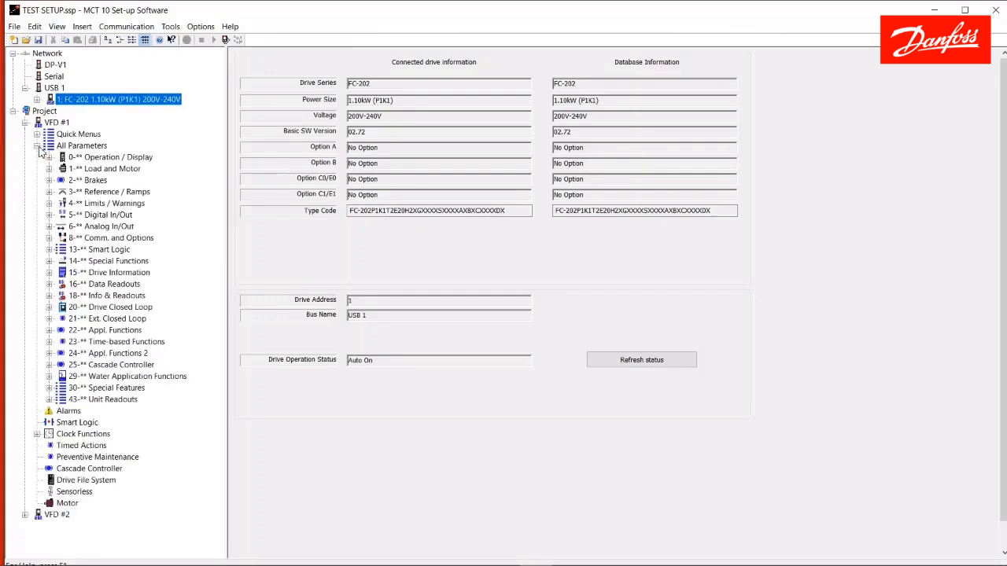
{"action": "left_click", "coordinate": [49, 214]}
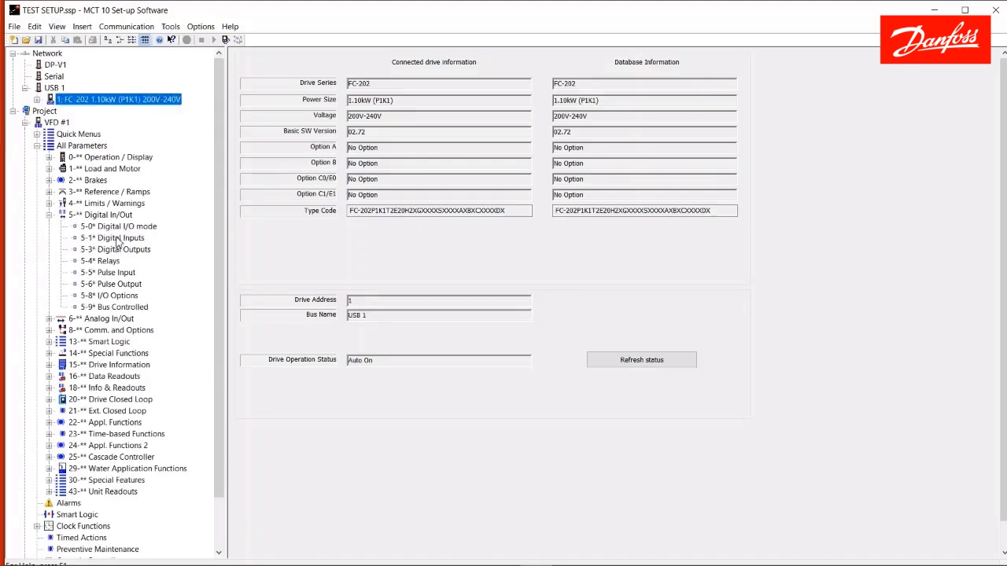
{"action": "left_click", "coordinate": [114, 239]}
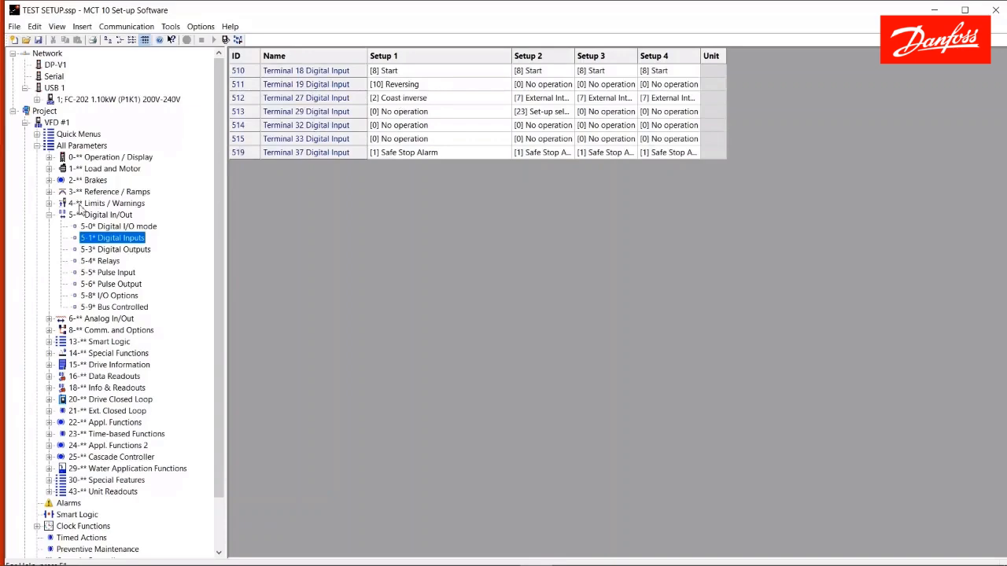
{"action": "left_click", "coordinate": [48, 216]}
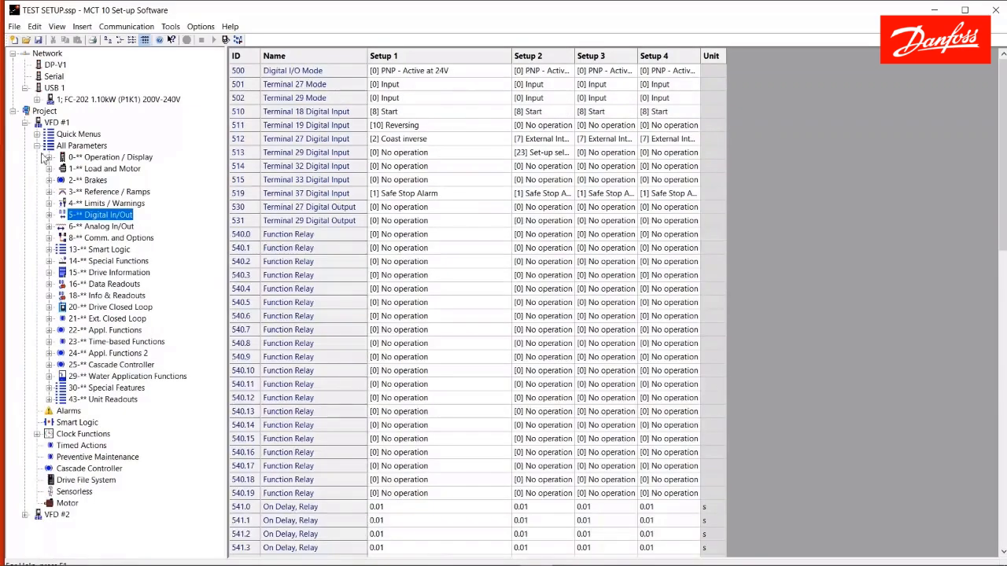
{"action": "left_click", "coordinate": [37, 145]}
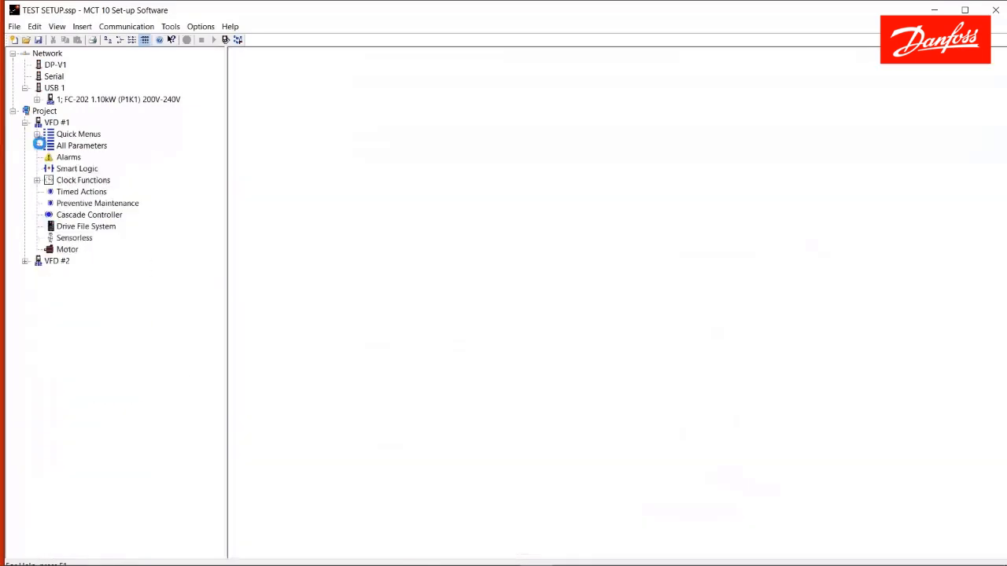
Check the 5-1* Digital Inputs parameters of the connected FC-202 drive under USB 1 and collapse its tree.
{"action": "left_click", "coordinate": [37, 99]}
{"action": "left_click", "coordinate": [49, 123]}
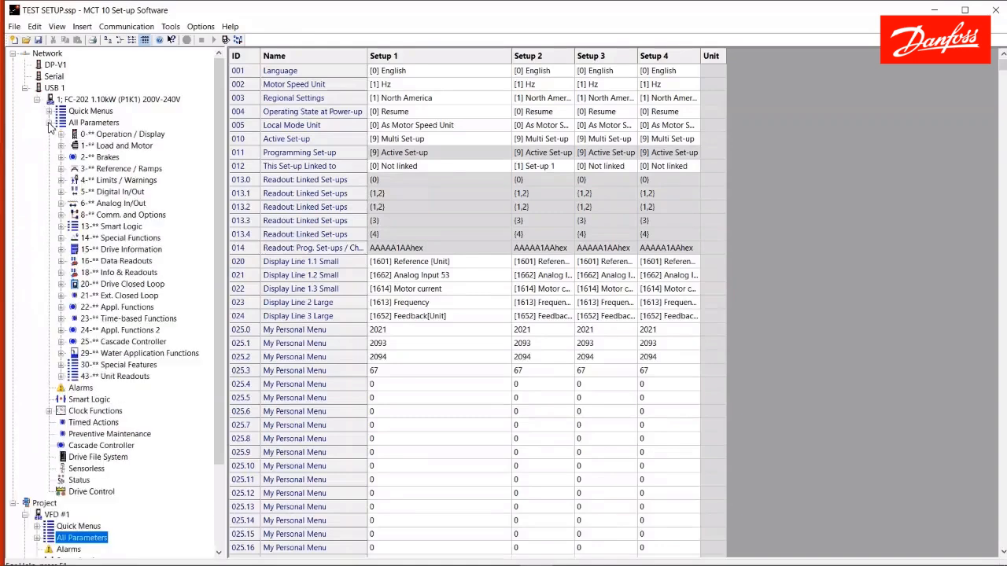
{"action": "left_click", "coordinate": [62, 192]}
{"action": "left_click", "coordinate": [111, 216]}
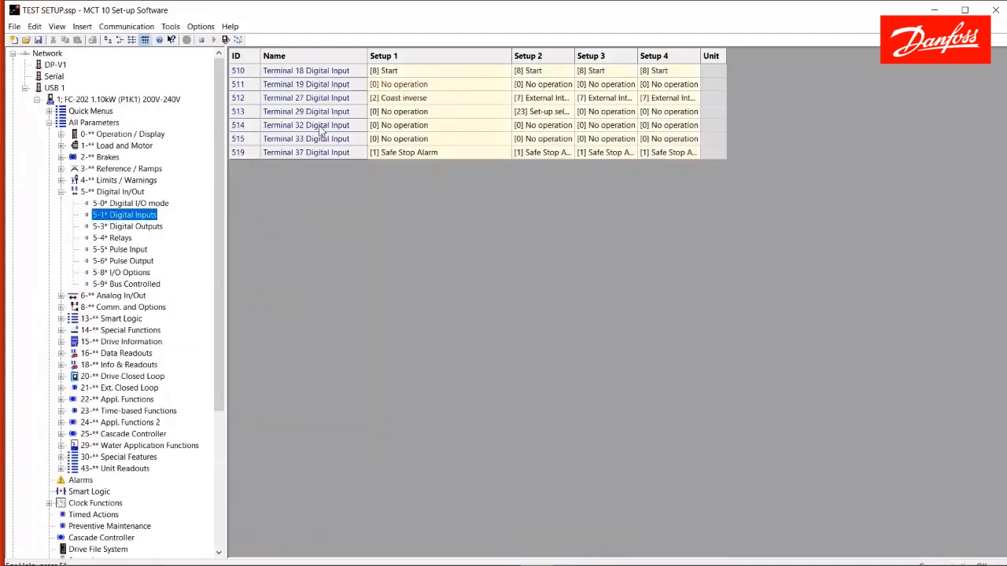
{"action": "left_click", "coordinate": [49, 123]}
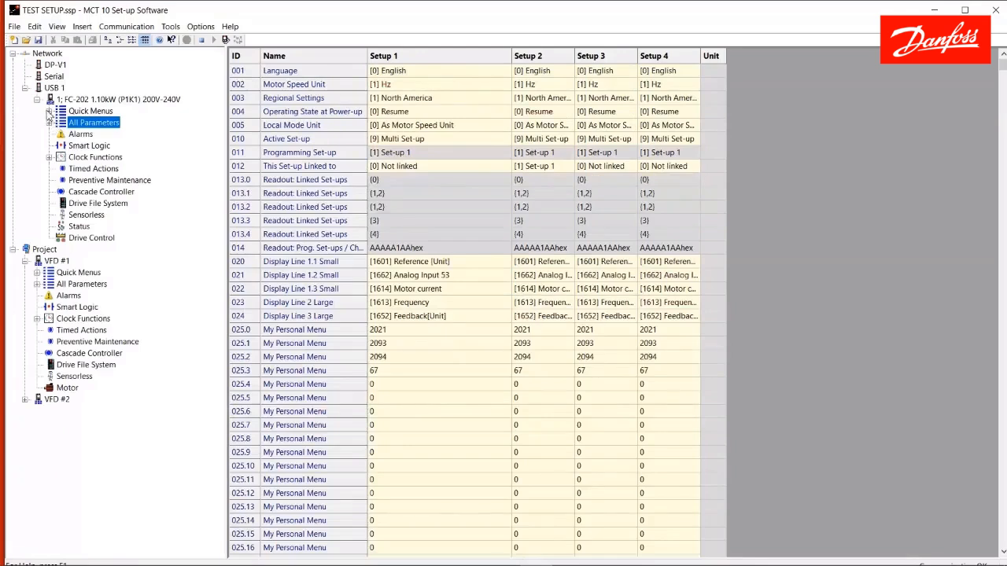
{"action": "left_click", "coordinate": [36, 99]}
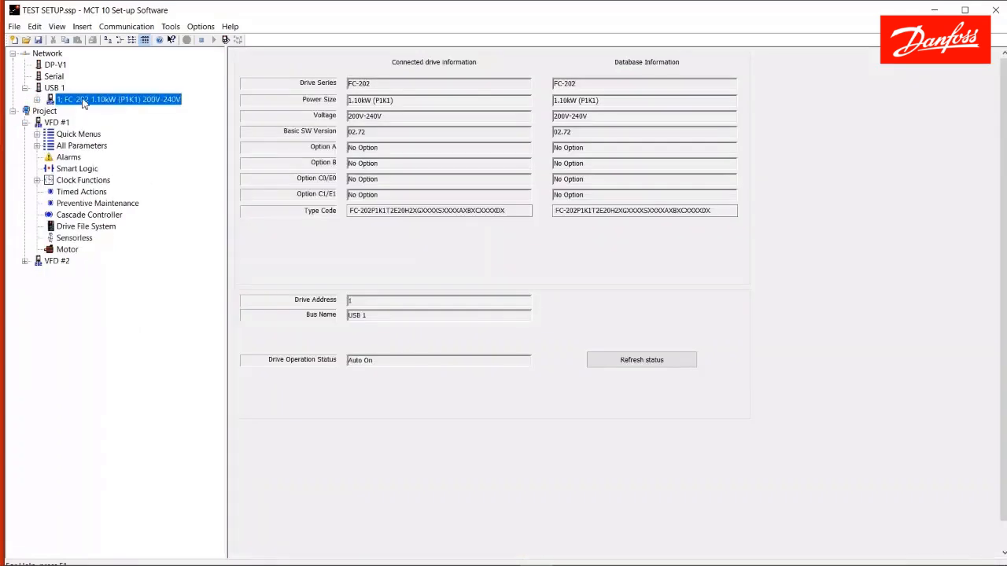
Compare Setup 1 of the connected USB 1 drive with Setup 1 of VFD #1 in the project.
{"action": "right_click", "coordinate": [84, 104]}
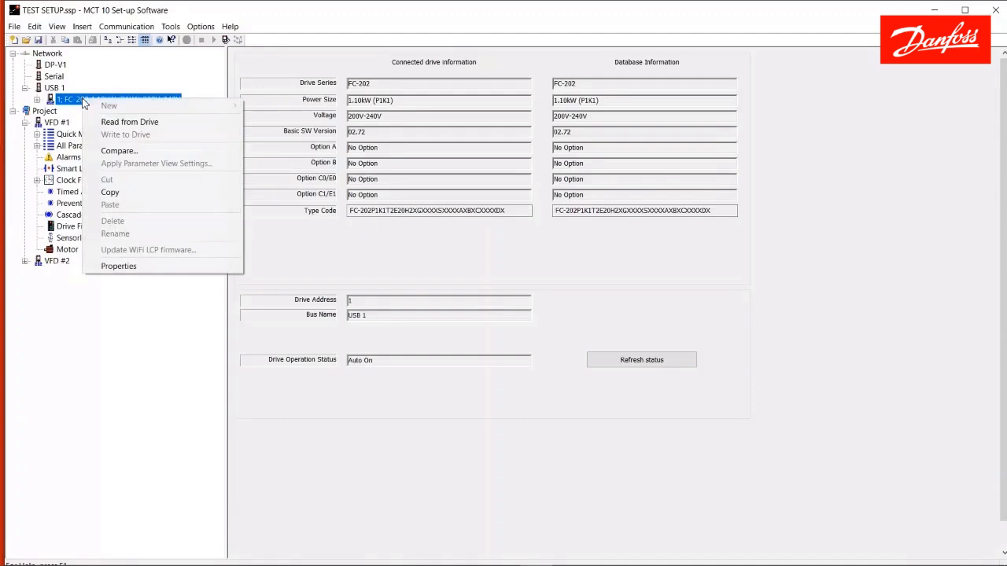
{"action": "left_click", "coordinate": [122, 151]}
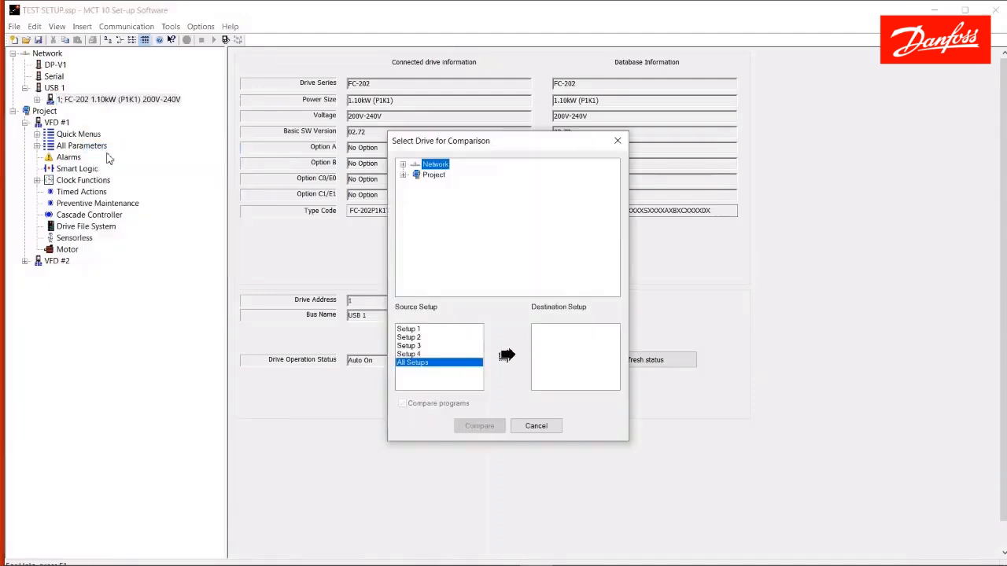
{"action": "left_click", "coordinate": [403, 174]}
{"action": "left_click", "coordinate": [435, 185]}
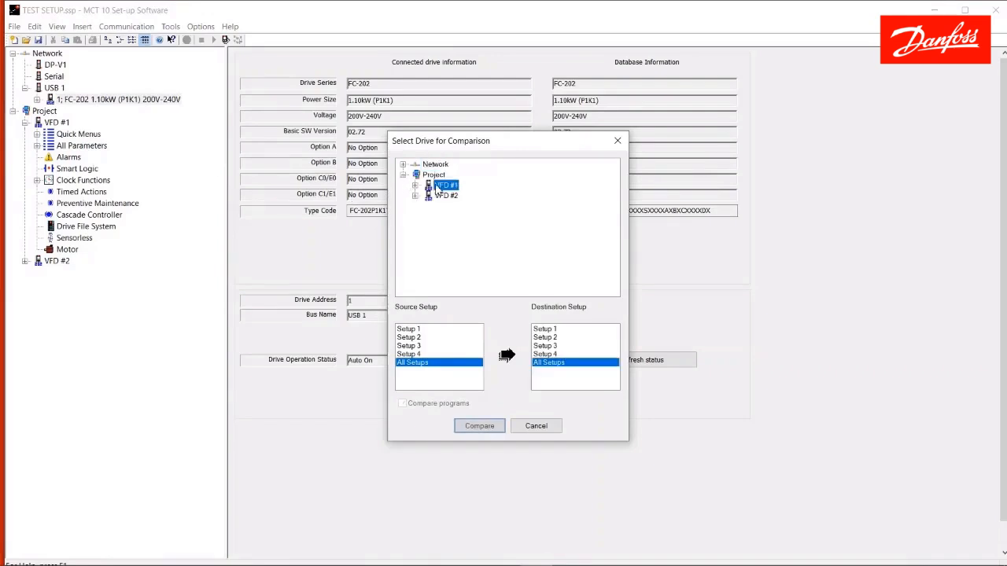
{"action": "left_click", "coordinate": [419, 329]}
{"action": "left_click", "coordinate": [564, 330]}
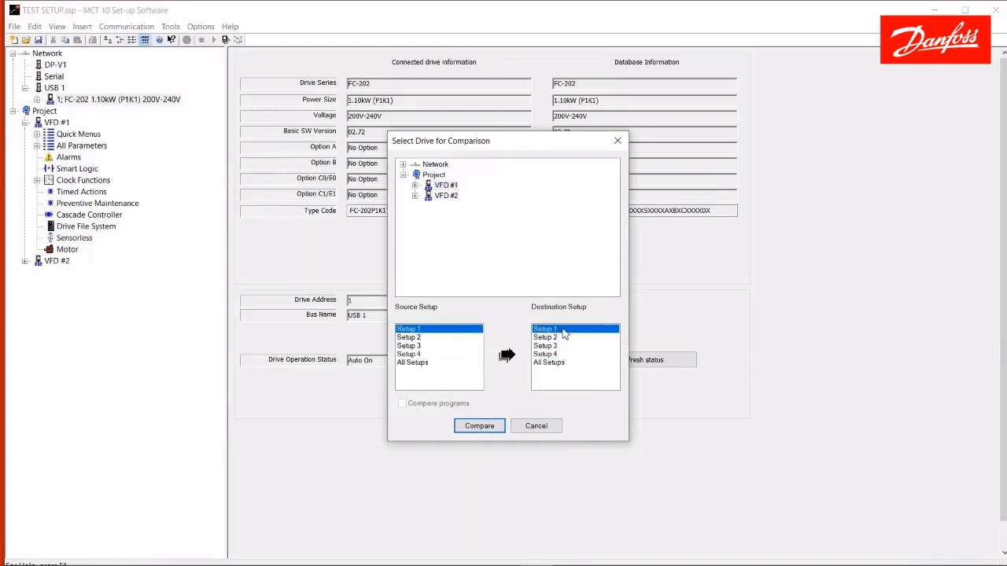
{"action": "left_click", "coordinate": [479, 426]}
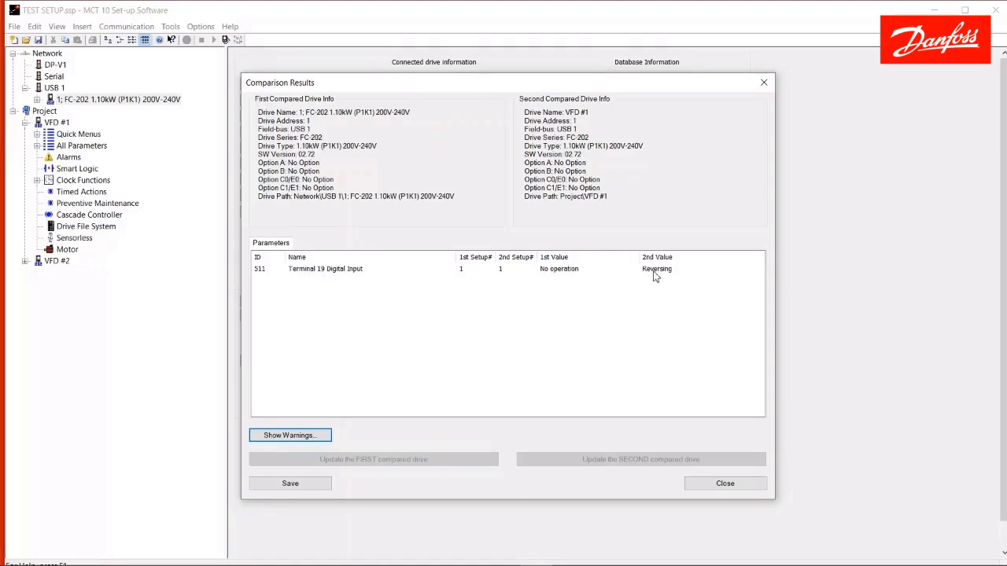
Examine the parameter 511 entry in the comparison results, close them and collapse VFD #1 in the tree.
{"action": "left_click", "coordinate": [299, 274]}
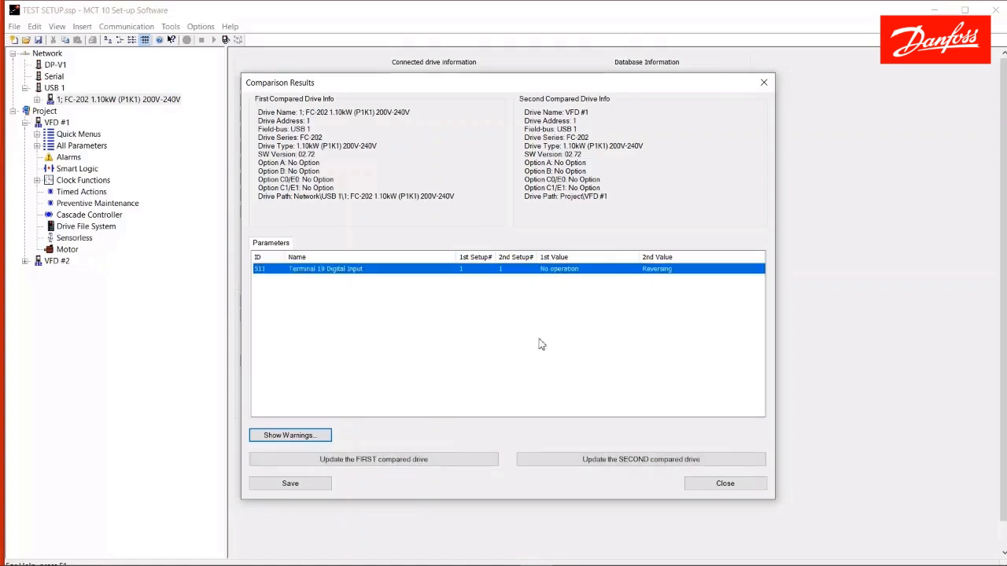
{"action": "left_click", "coordinate": [518, 354]}
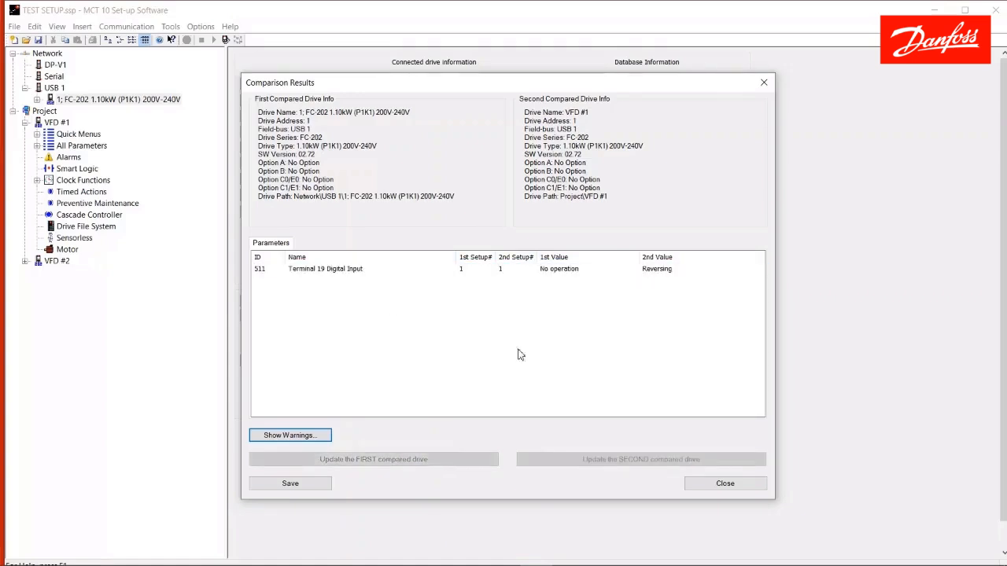
{"action": "left_click", "coordinate": [729, 483]}
{"action": "left_click", "coordinate": [504, 261]}
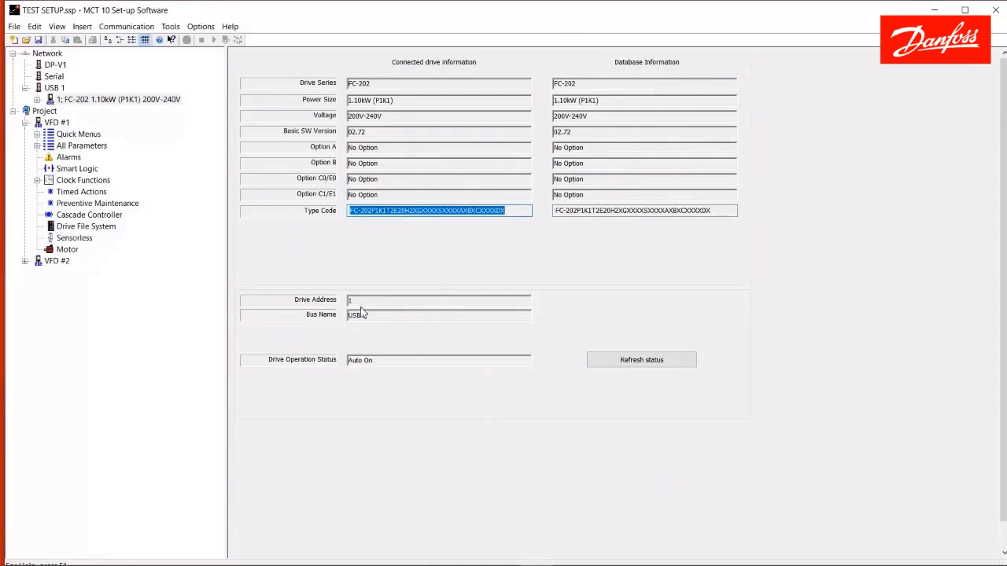
{"action": "left_click", "coordinate": [26, 124]}
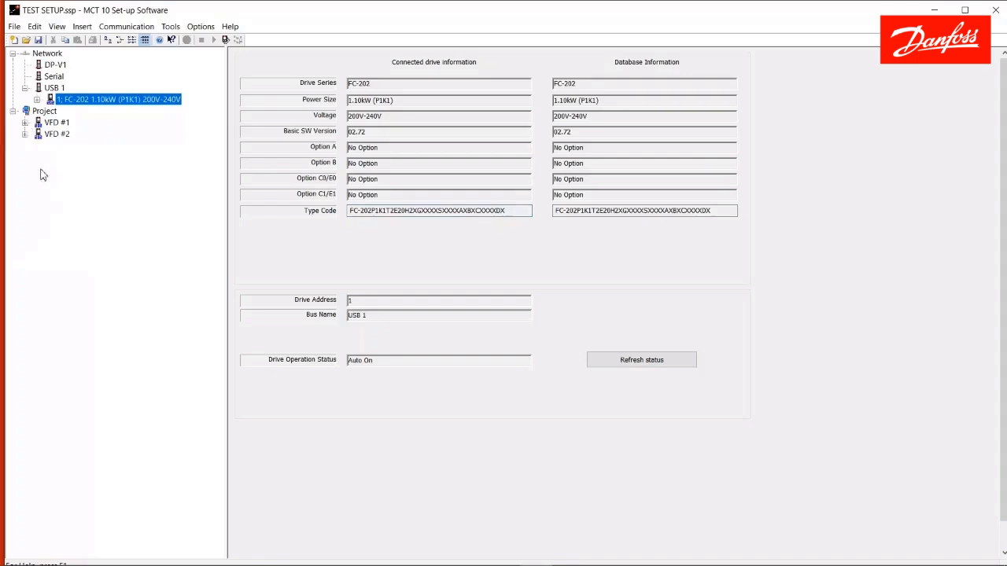
Start writing VFD #1 to the drive on USB 1, stop the transfer and close the status dialog.
{"action": "left_click", "coordinate": [57, 123]}
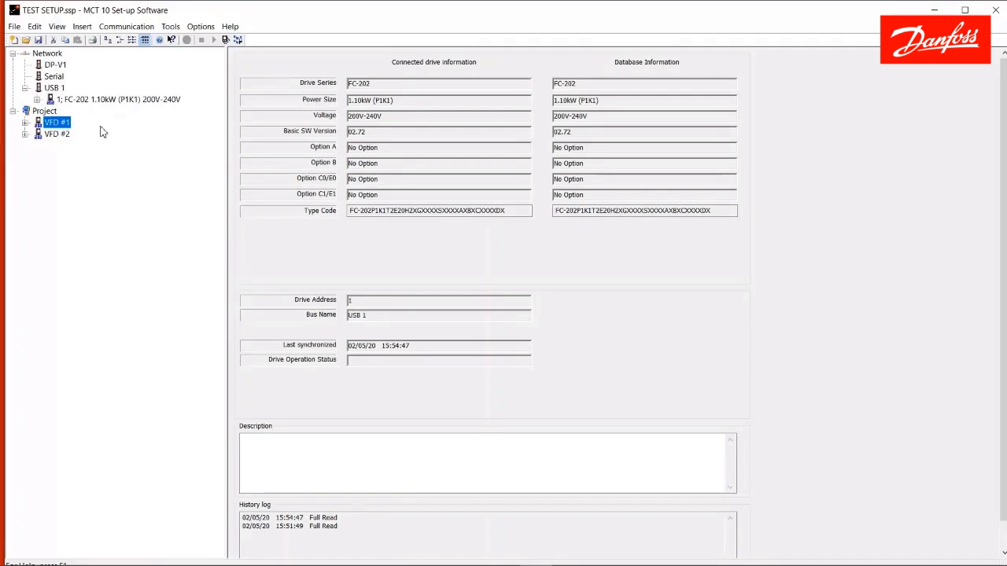
{"action": "right_click", "coordinate": [57, 127]}
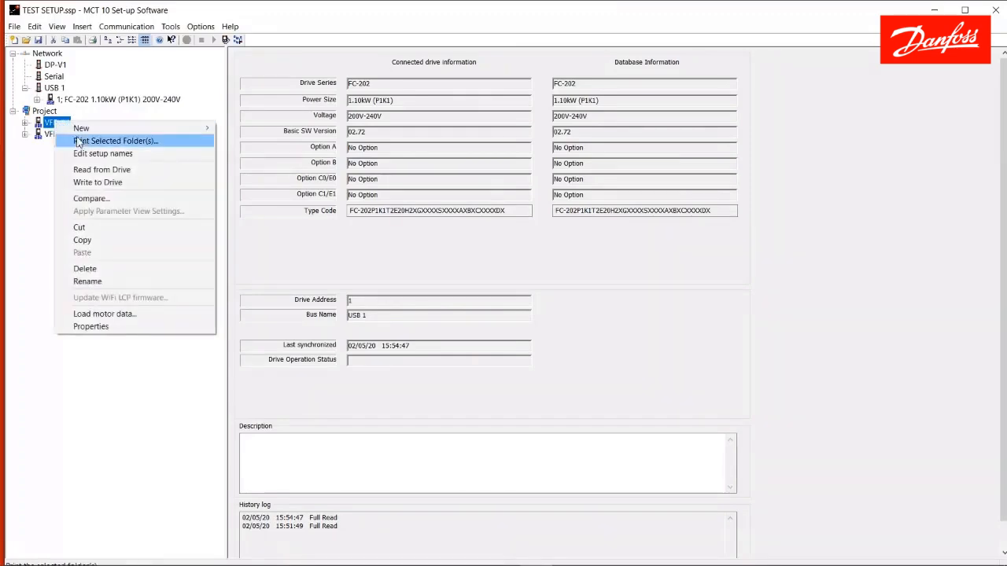
{"action": "left_click", "coordinate": [112, 185]}
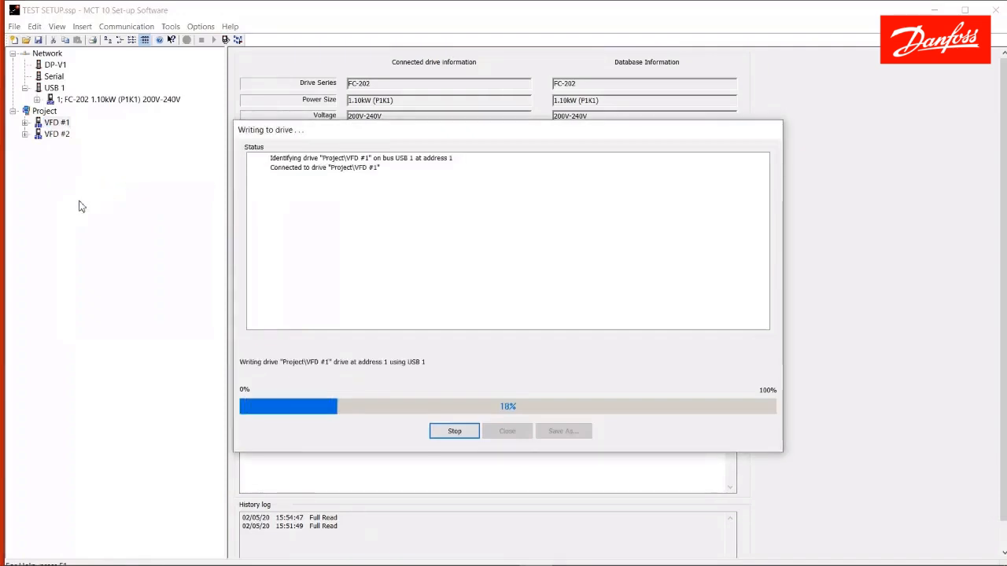
{"action": "left_click", "coordinate": [464, 439]}
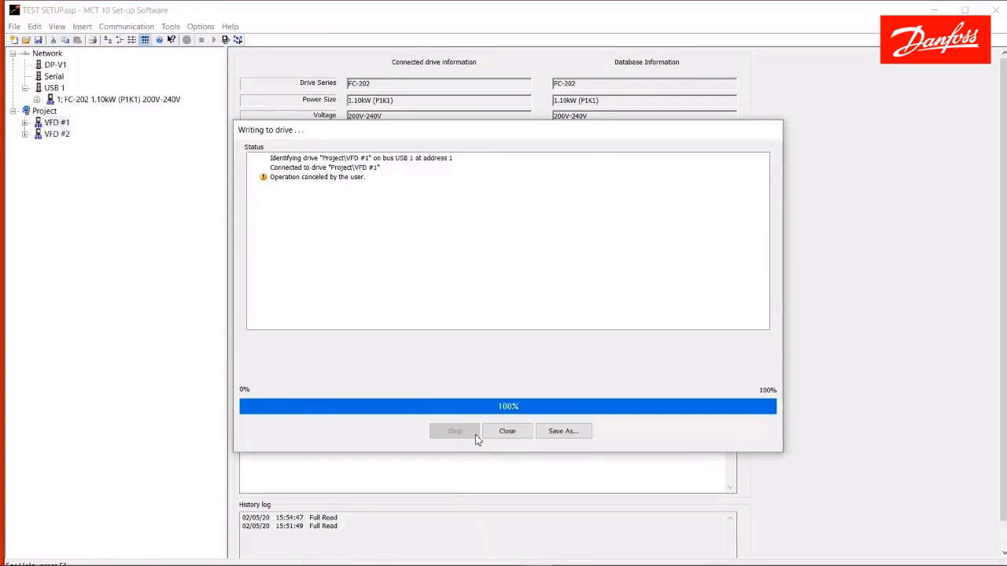
{"action": "left_click", "coordinate": [512, 433]}
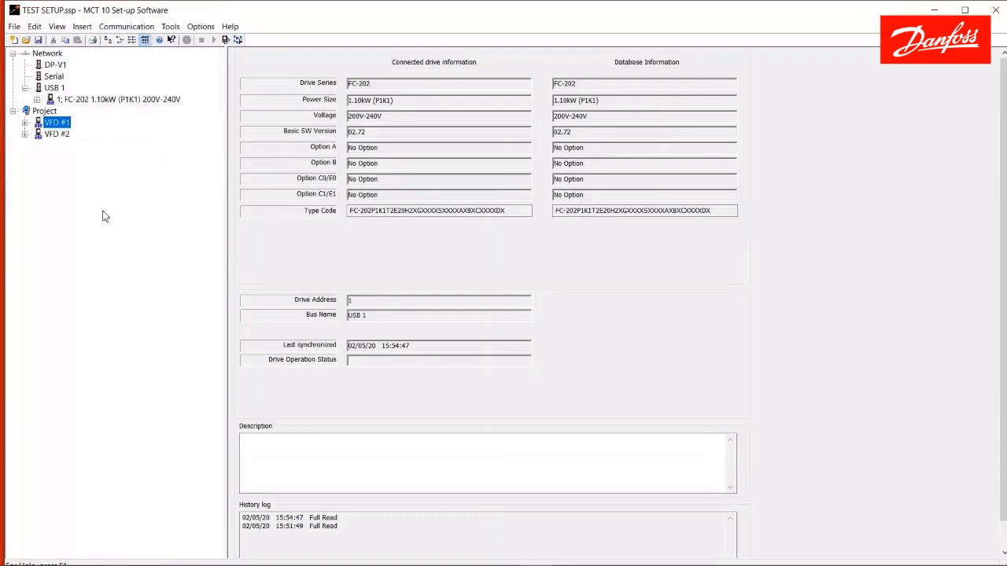
Start a new drive in the project, name it VFD # 3 and select FC-202 as its series.
{"action": "left_click", "coordinate": [39, 112]}
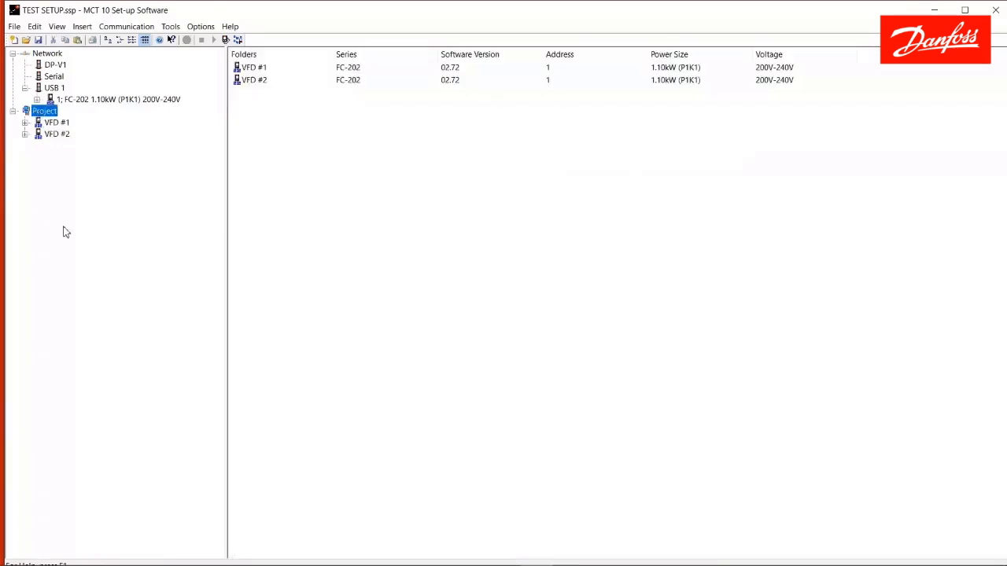
{"action": "right_click", "coordinate": [43, 116]}
{"action": "mouse_move", "coordinate": [189, 118]}
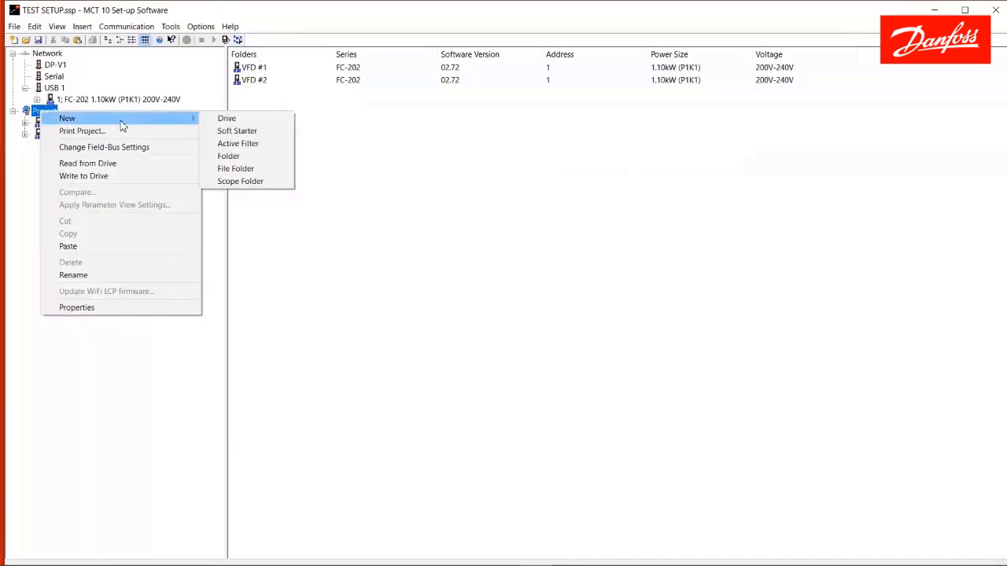
{"action": "left_click", "coordinate": [224, 118]}
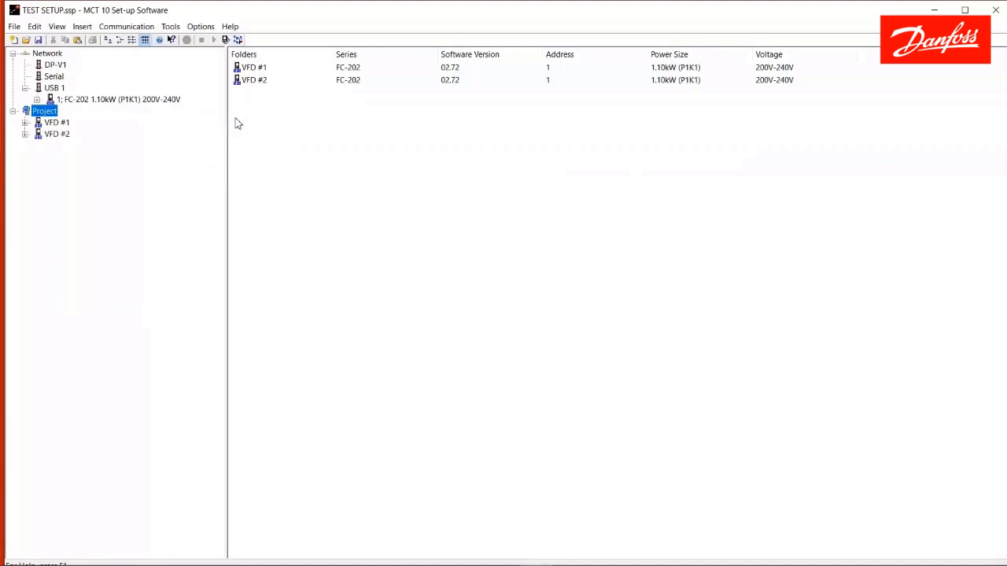
{"action": "left_click", "coordinate": [413, 185]}
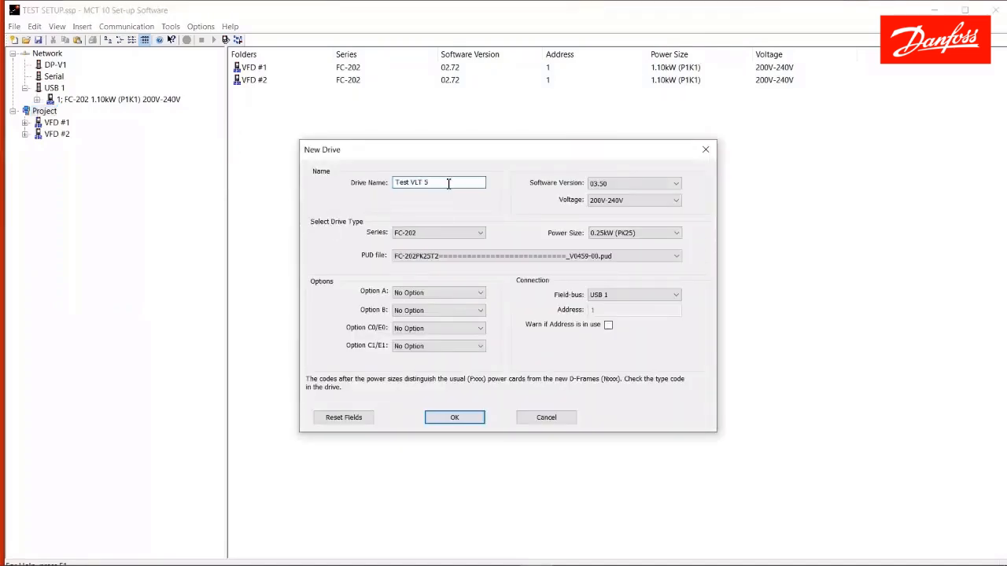
{"action": "left_click_drag", "start_coordinate": [437, 184], "coordinate": [315, 188]}
{"action": "type", "text": "VF"}
{"action": "left_click", "coordinate": [450, 233]}
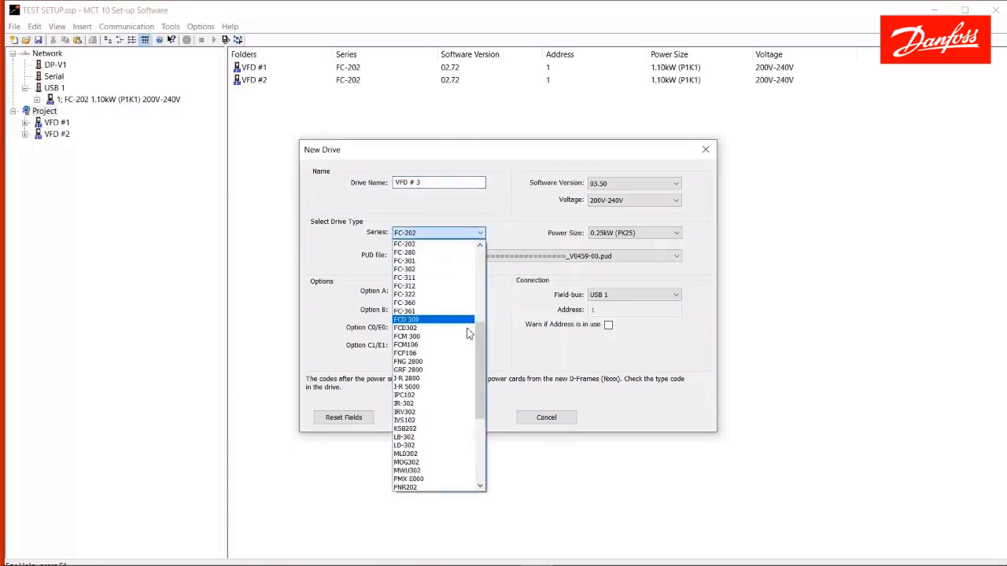
{"action": "left_click", "coordinate": [459, 244]}
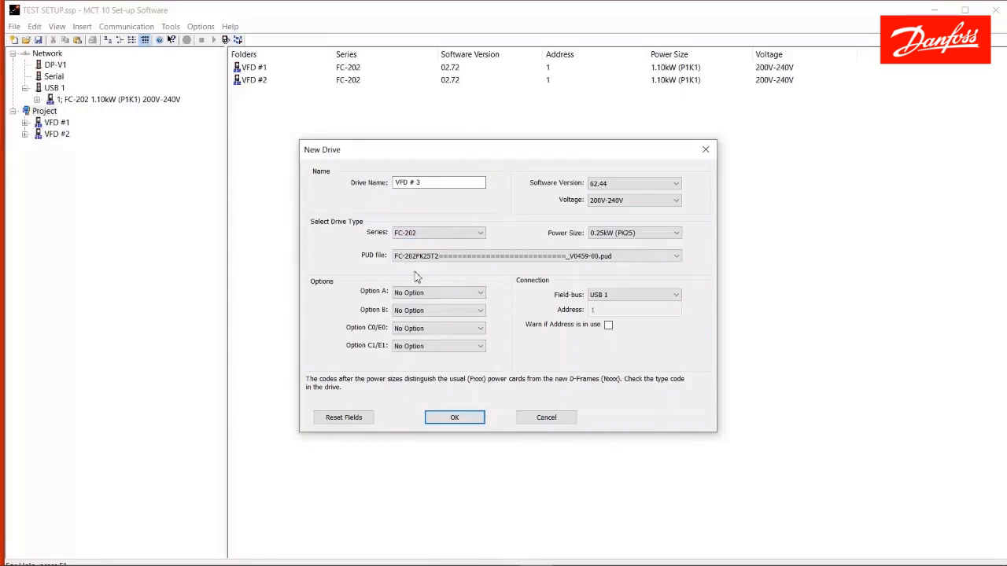
Review the choices available for Option A, Option B and Option C0/E0 of the new drive.
{"action": "left_click", "coordinate": [480, 295]}
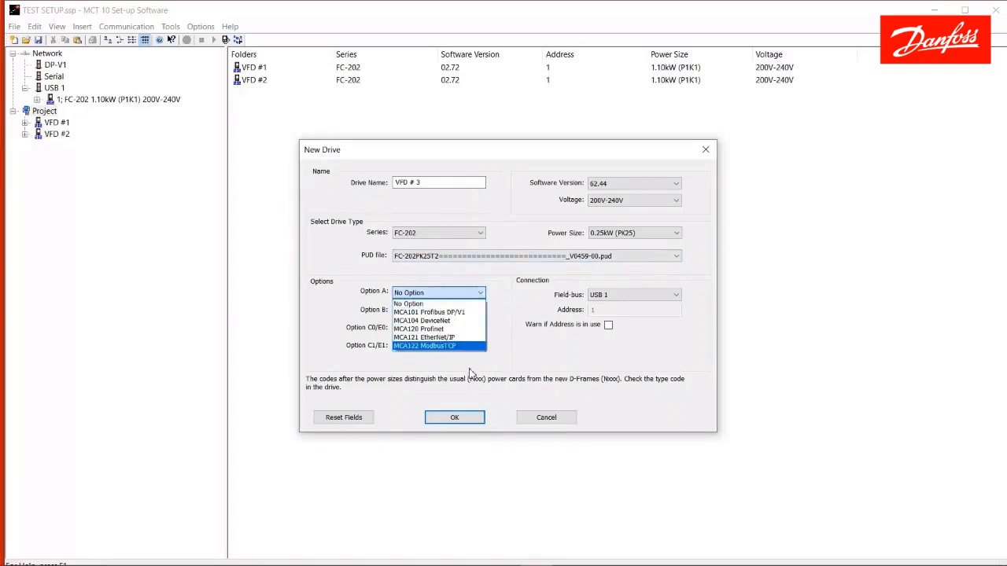
{"action": "left_click", "coordinate": [481, 292]}
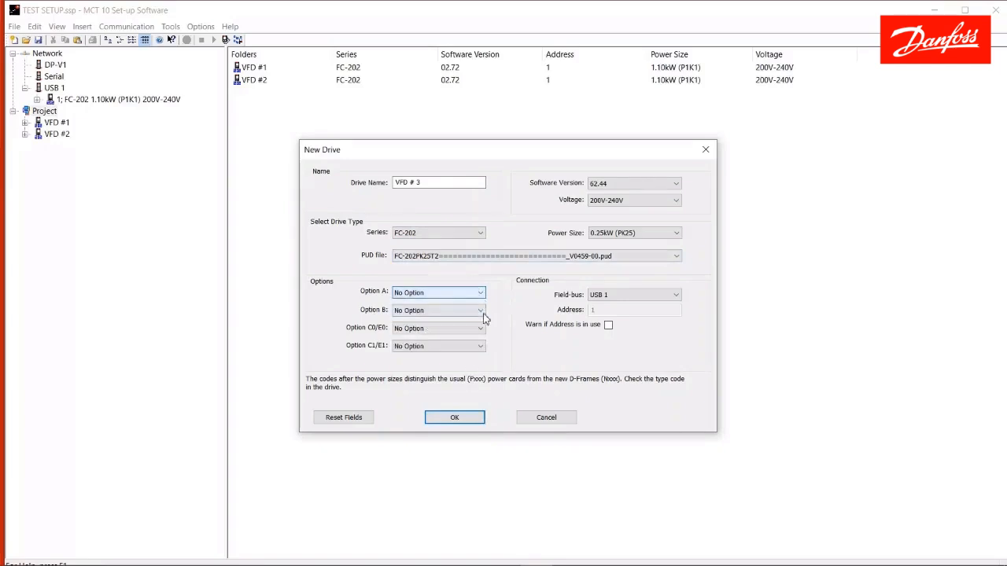
{"action": "left_click", "coordinate": [478, 311]}
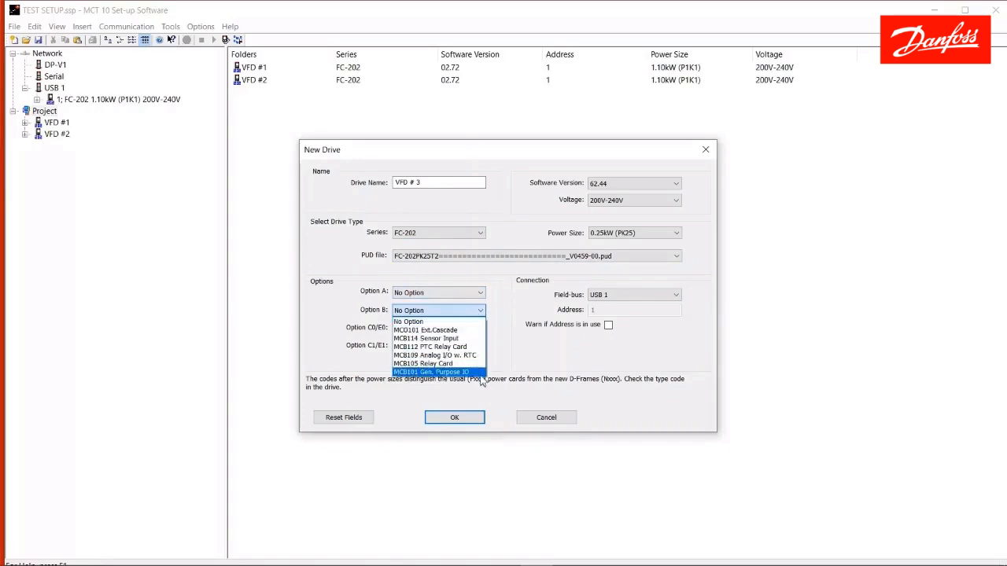
{"action": "left_click", "coordinate": [480, 311]}
{"action": "left_click", "coordinate": [478, 329]}
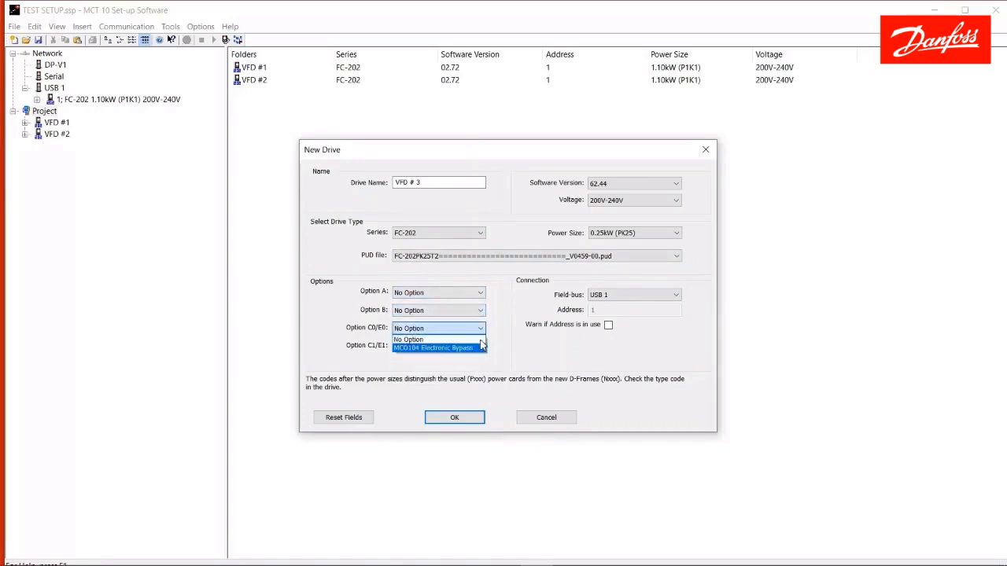
{"action": "left_click", "coordinate": [483, 330]}
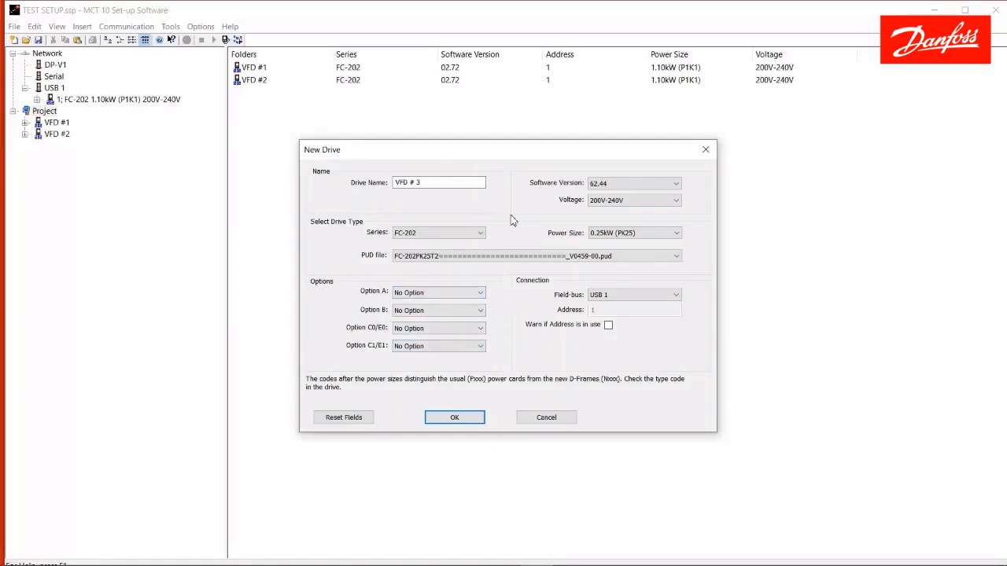
Set the new drive's software version to 03.50 and create it in the project.
{"action": "left_click", "coordinate": [676, 185]}
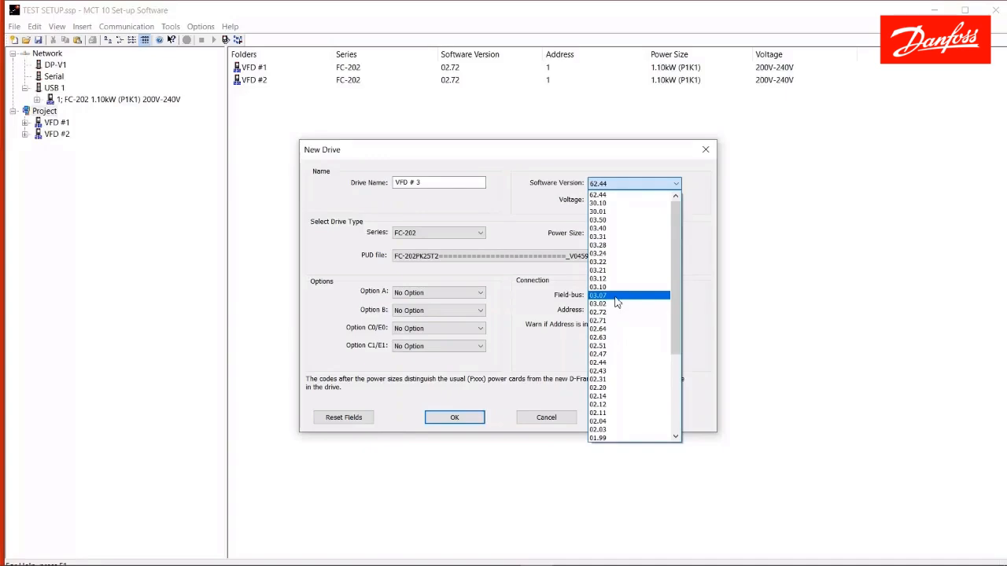
{"action": "left_click", "coordinate": [618, 222]}
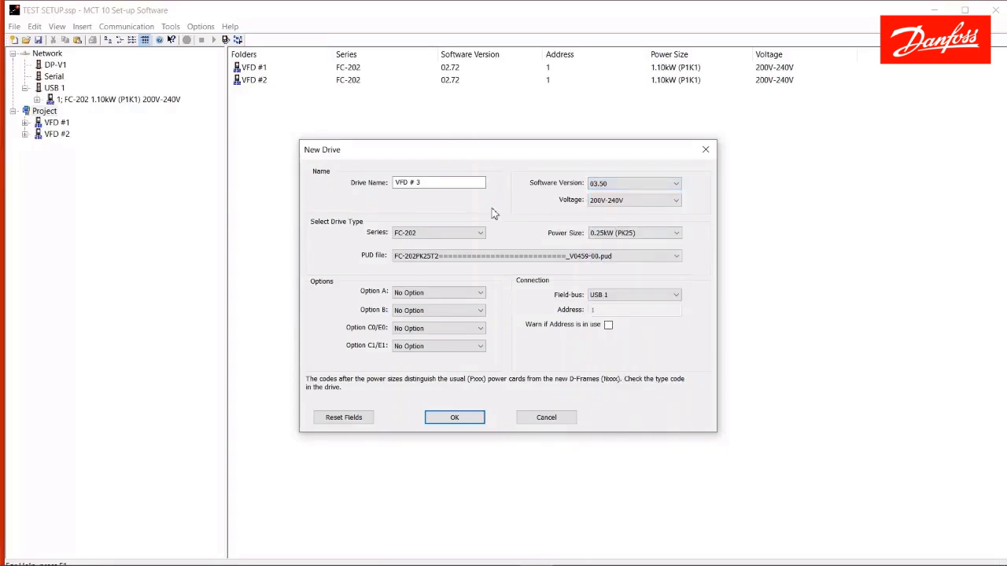
{"action": "left_click", "coordinate": [462, 418]}
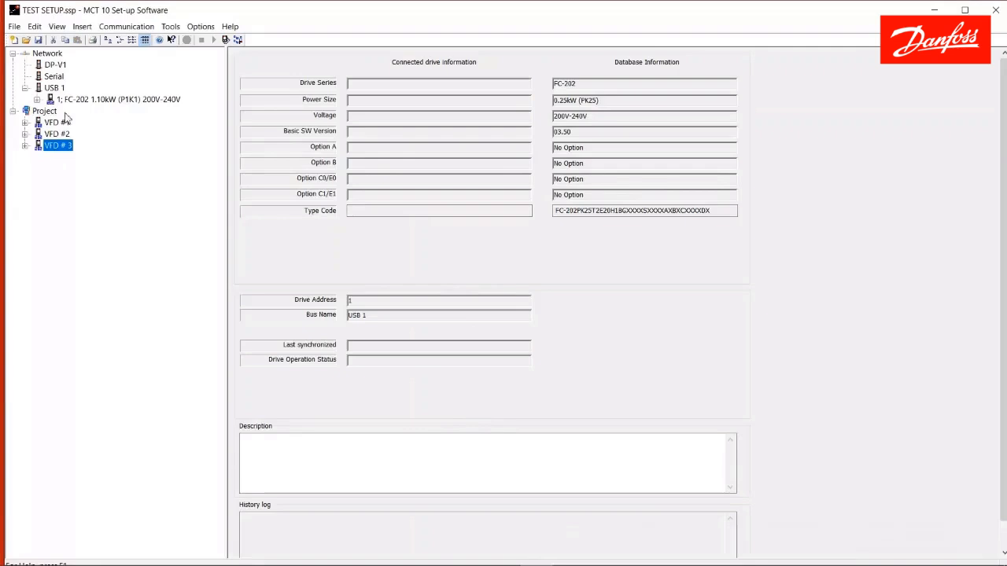
Set parameter 414 Motor Speed High Limit to 60 Hz in Setup 1 of VFD # 3 and collapse its parameter groups.
{"action": "left_click", "coordinate": [25, 146]}
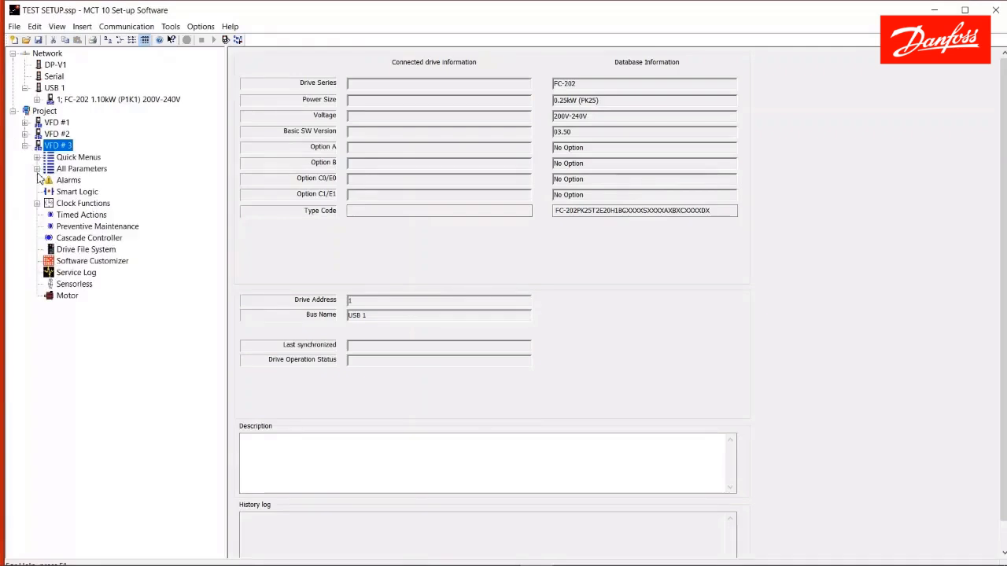
{"action": "left_click", "coordinate": [37, 168]}
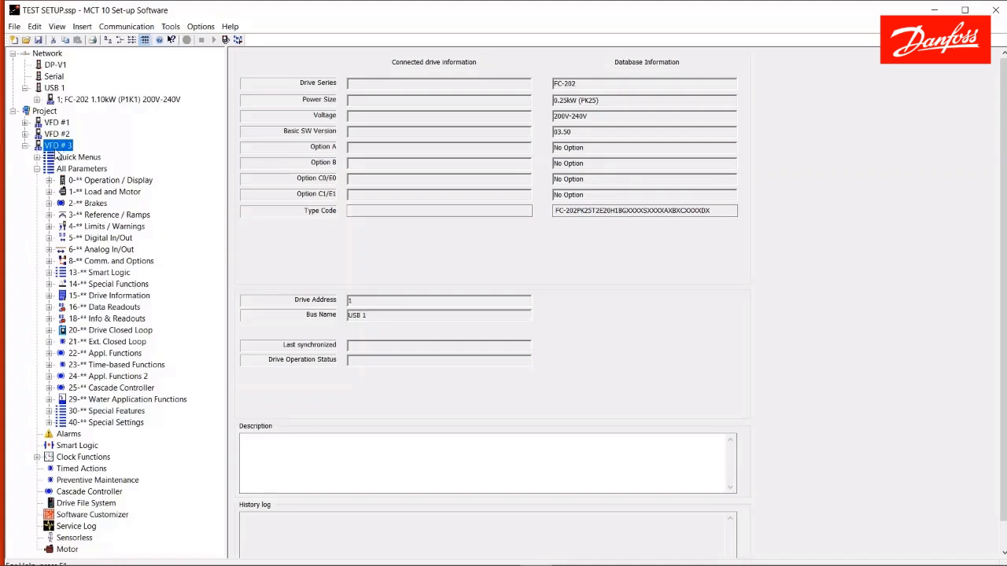
{"action": "left_click", "coordinate": [49, 225]}
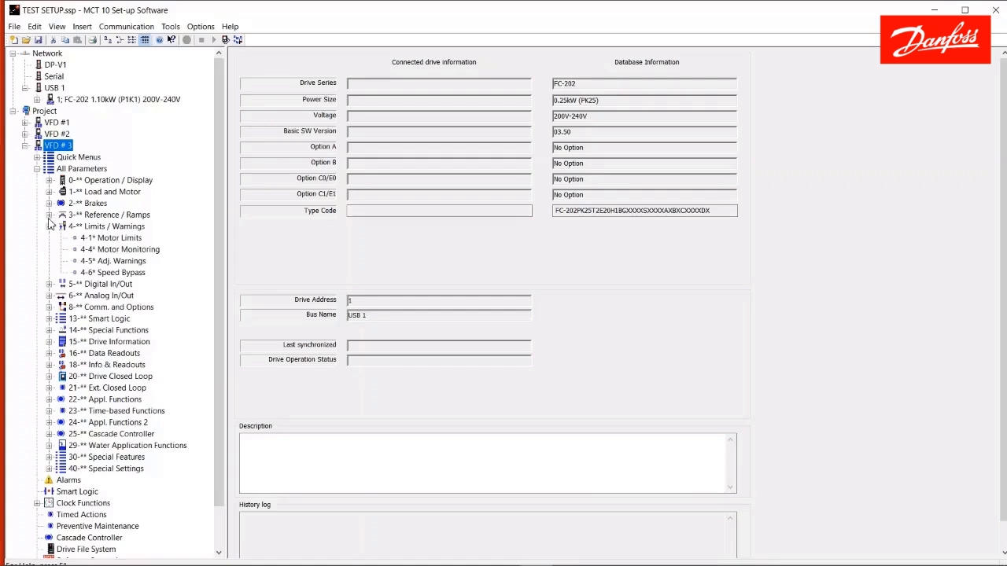
{"action": "left_click", "coordinate": [95, 238]}
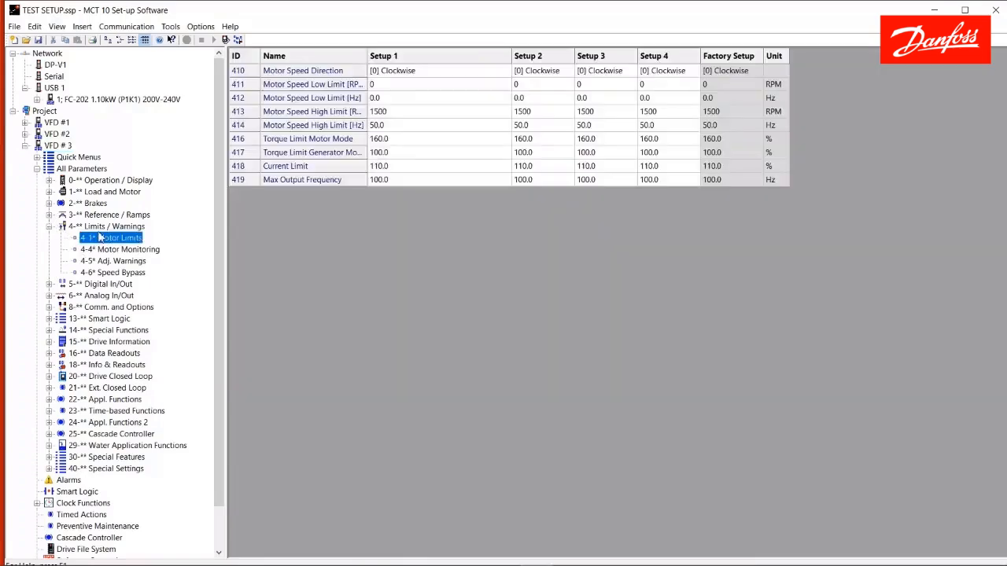
{"action": "double_click", "coordinate": [396, 130]}
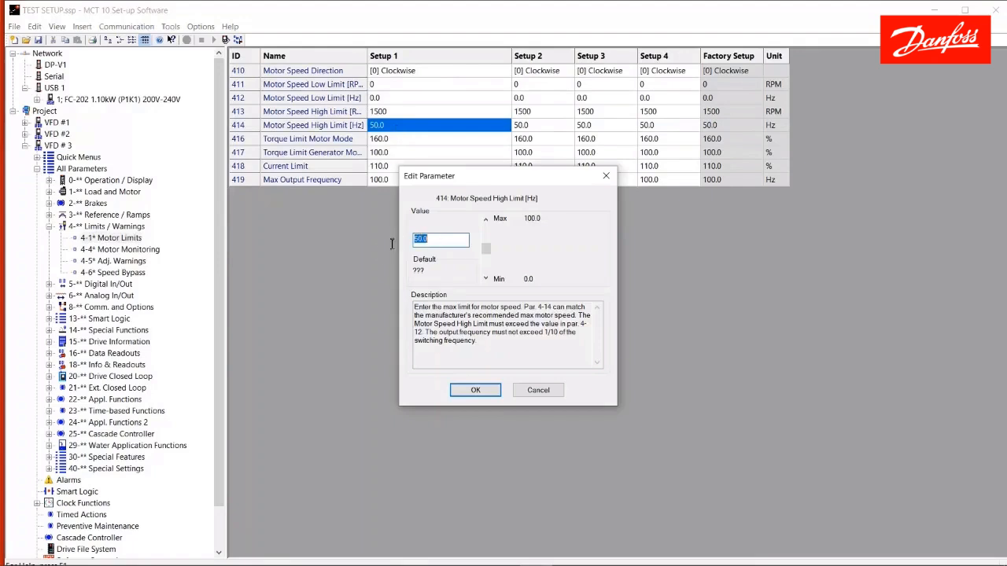
{"action": "type", "text": "60"}
{"action": "key", "text": "Return"}
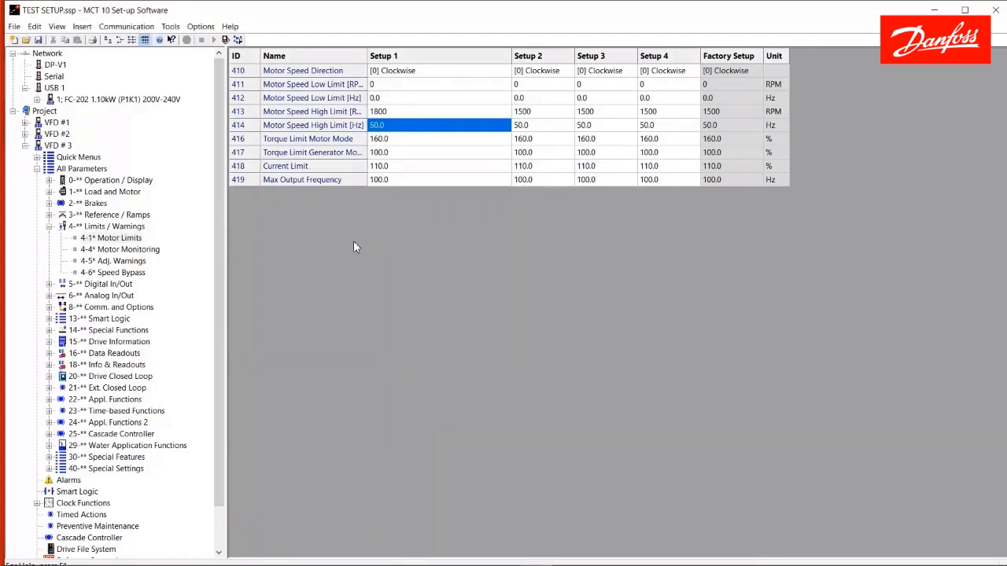
{"action": "left_click", "coordinate": [49, 227]}
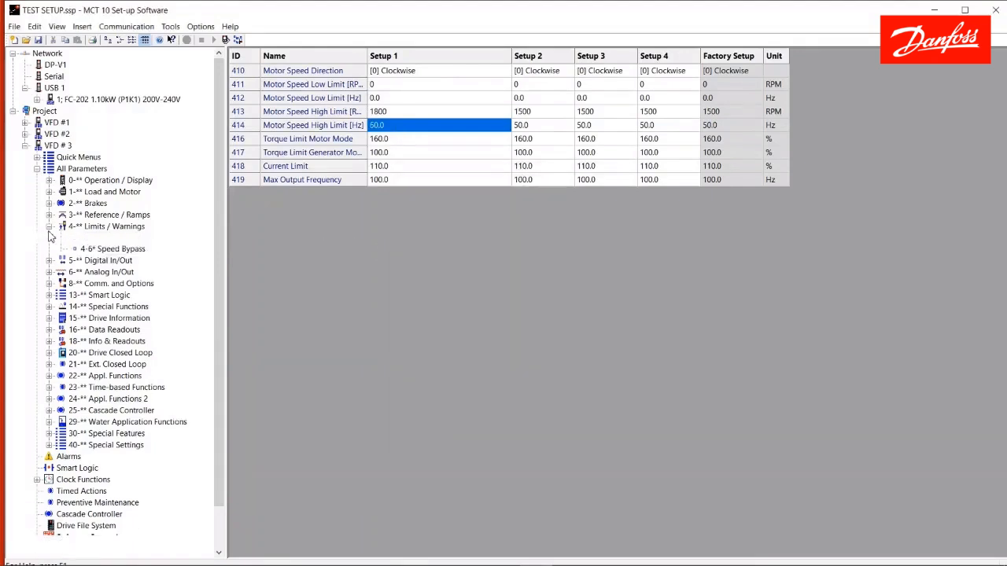
{"action": "left_click", "coordinate": [37, 169]}
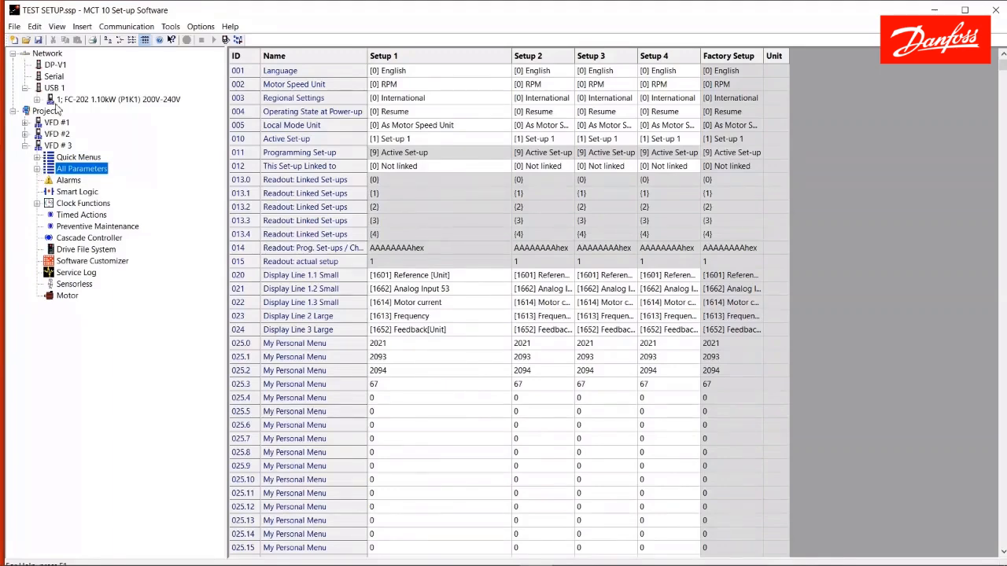
Write VFD # 3 to the drive on USB 1 with the Continue action, close the status dialog and check both drives' information.
{"action": "left_click", "coordinate": [55, 146]}
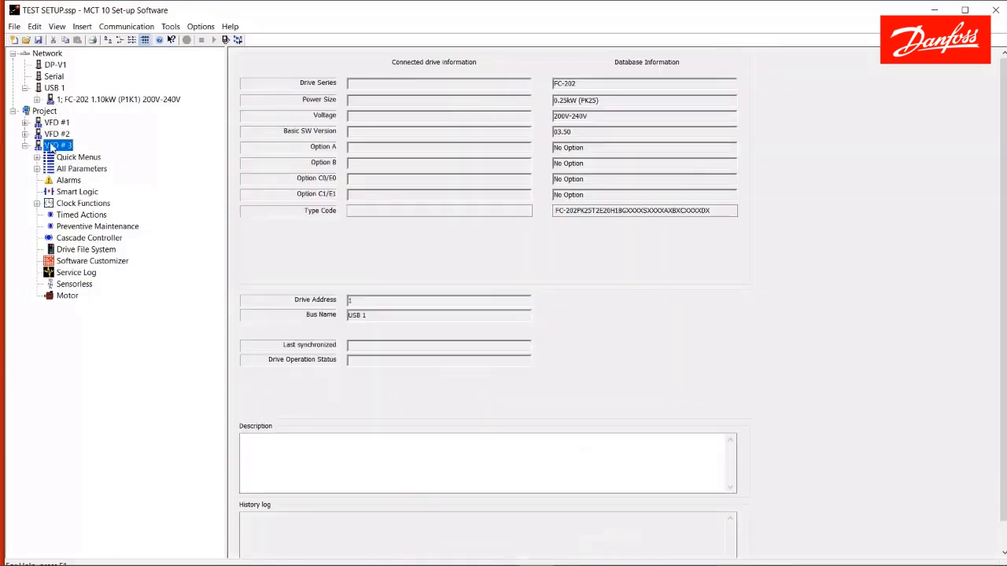
{"action": "right_click", "coordinate": [52, 147]}
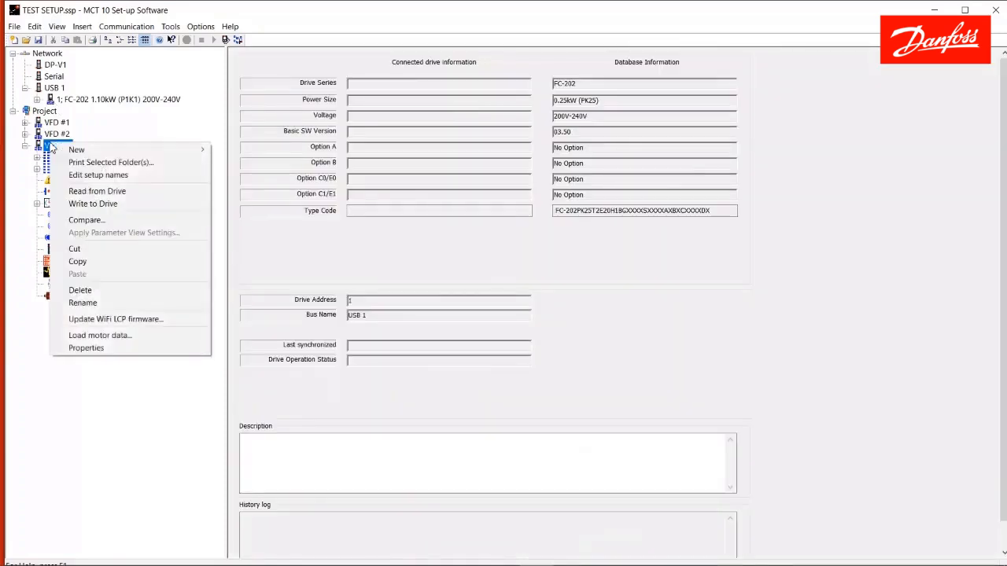
{"action": "left_click", "coordinate": [132, 206]}
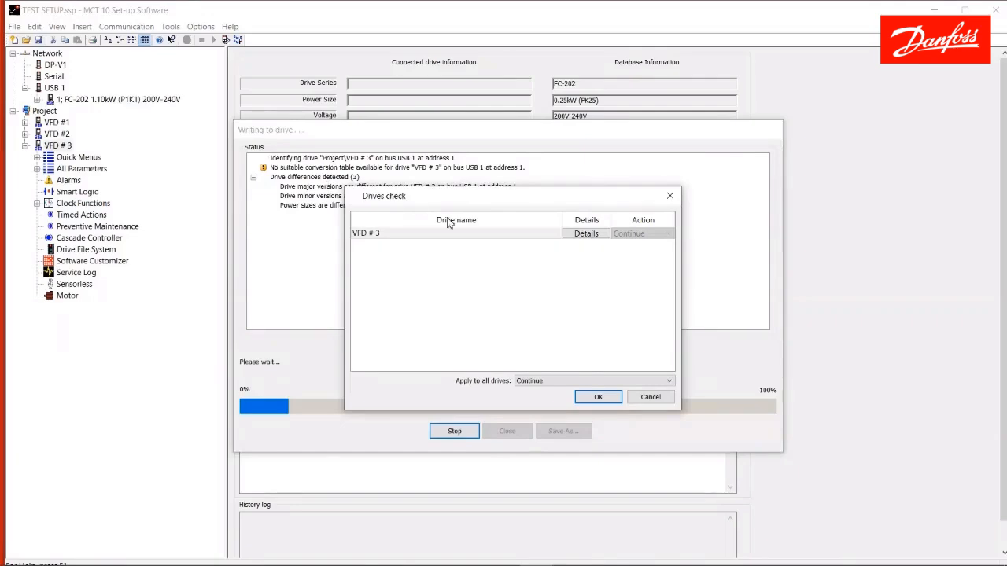
{"action": "left_click_drag", "start_coordinate": [450, 199], "coordinate": [496, 257]}
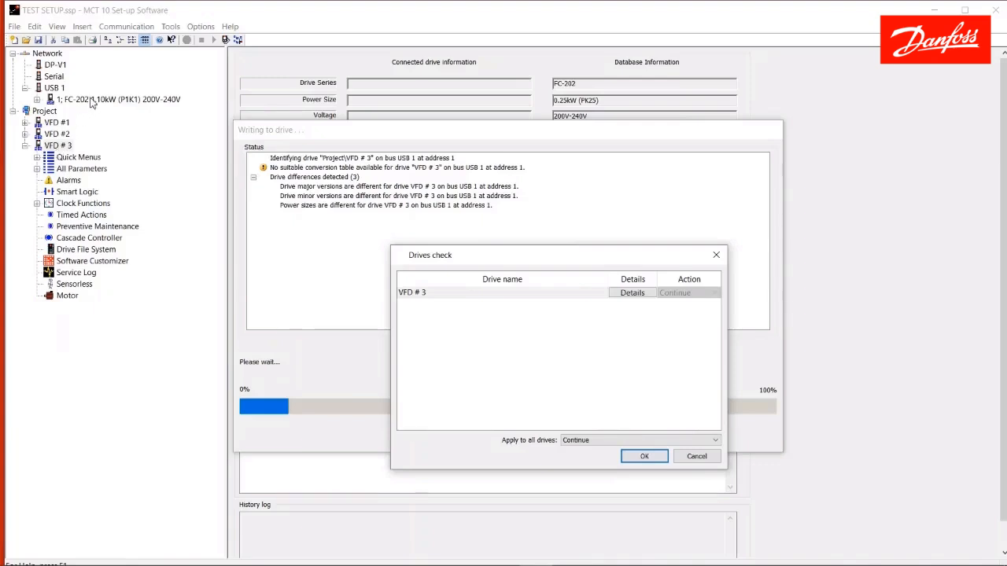
{"action": "left_click", "coordinate": [645, 456]}
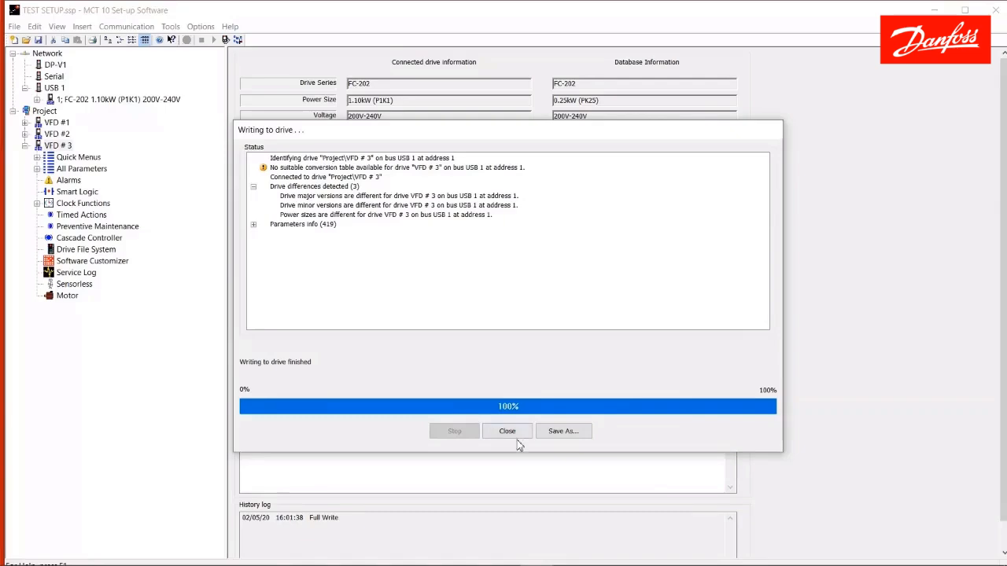
{"action": "left_click", "coordinate": [507, 432]}
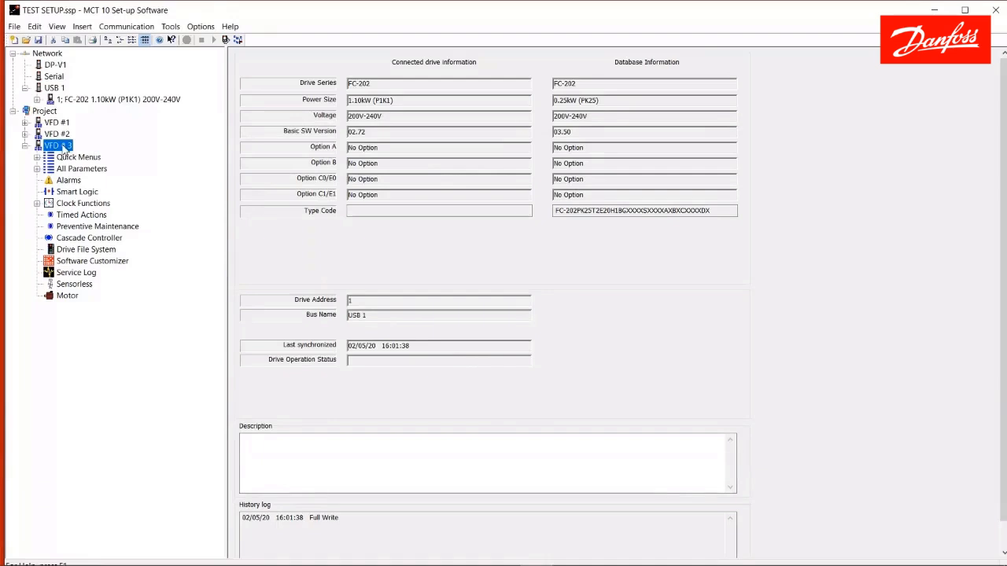
{"action": "left_click", "coordinate": [73, 102]}
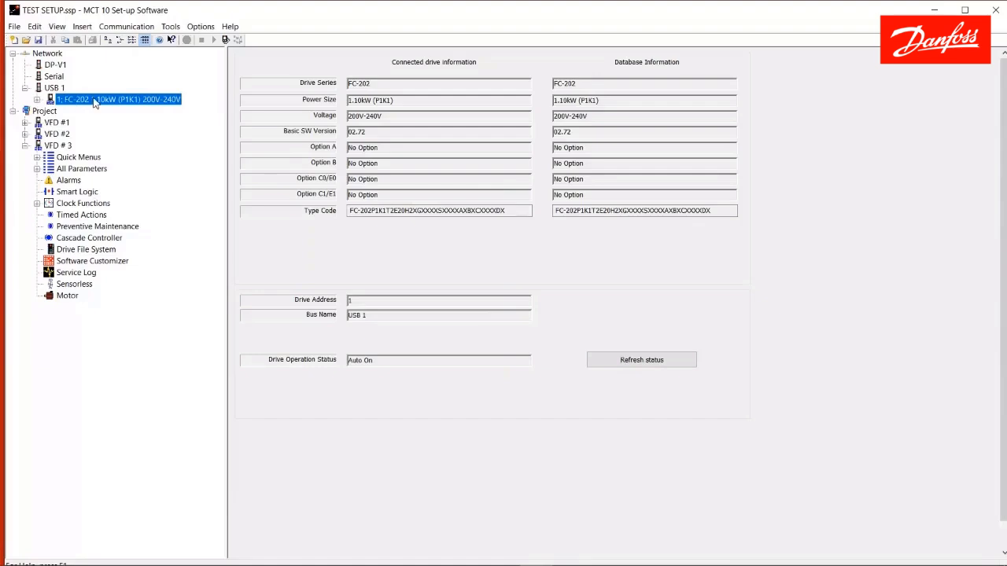
{"action": "left_click", "coordinate": [65, 146]}
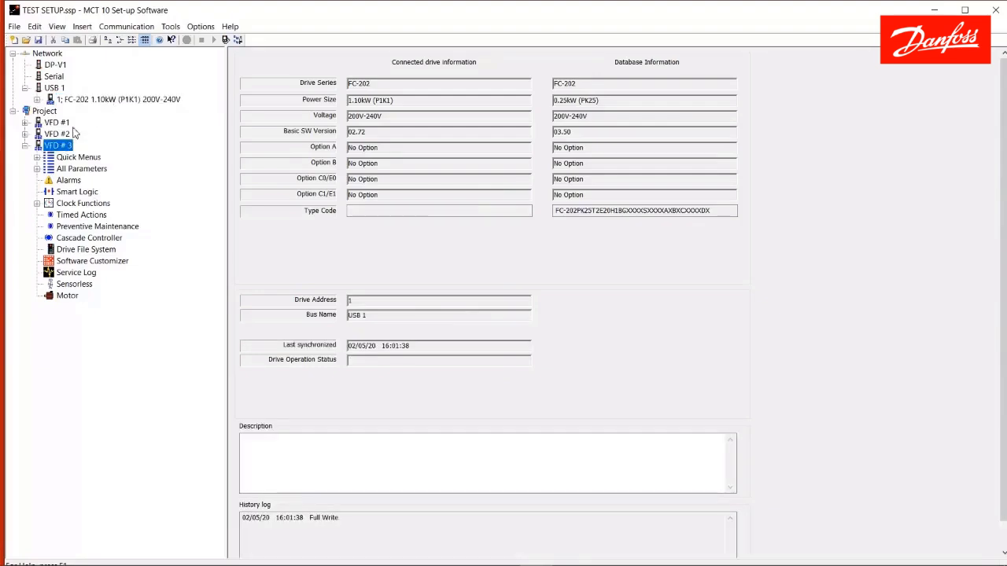